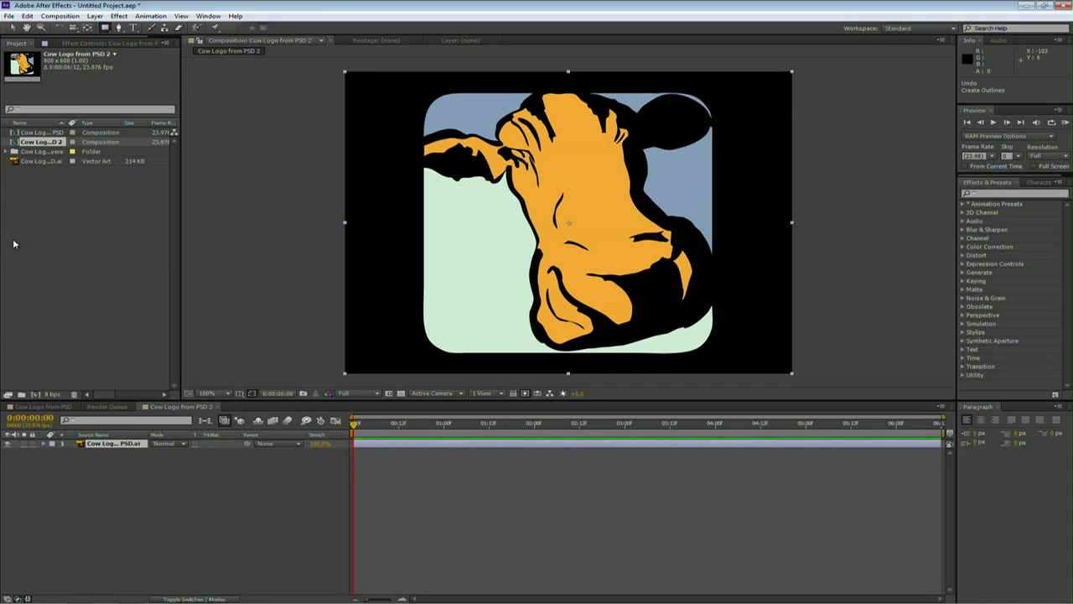
# Import the Illustrator file Cow Logo from PSD as a Composition and open the new composition
pyautogui.doubleClick(60, 206)
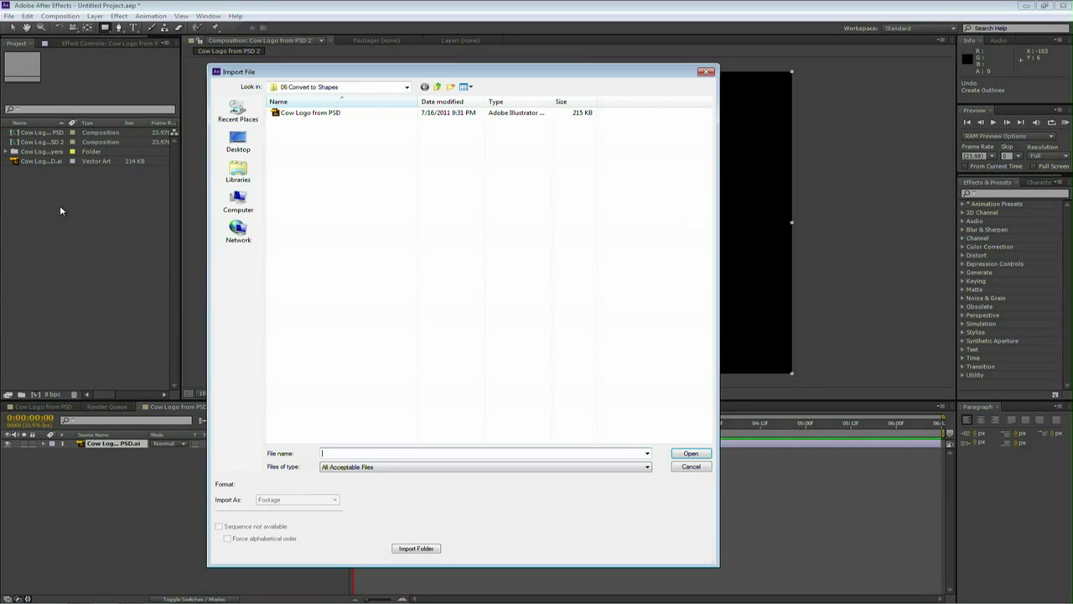
pyautogui.click(331, 116)
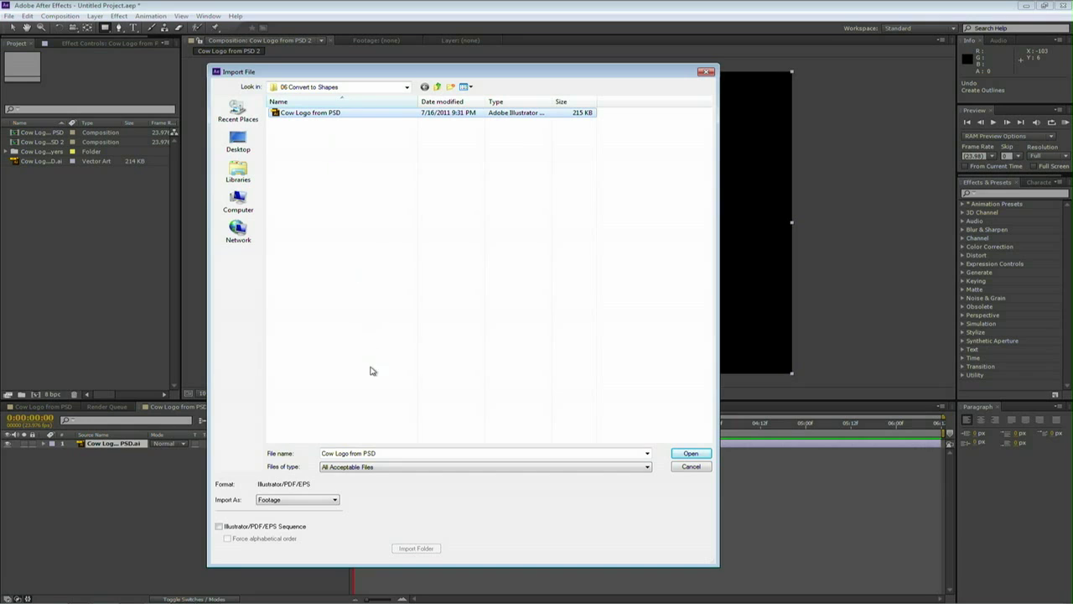
pyautogui.click(324, 501)
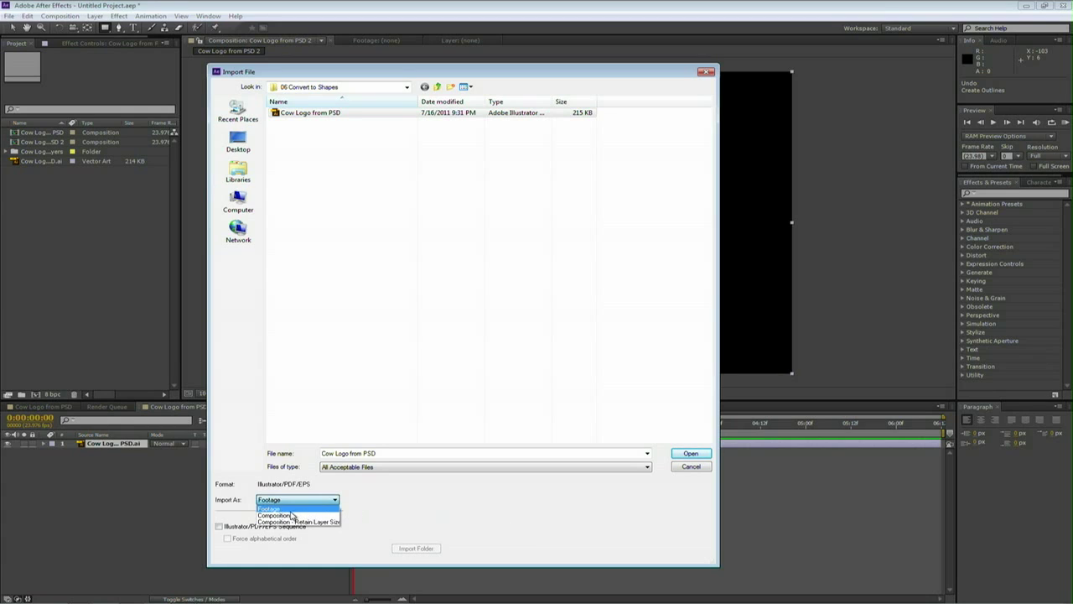
pyautogui.click(289, 515)
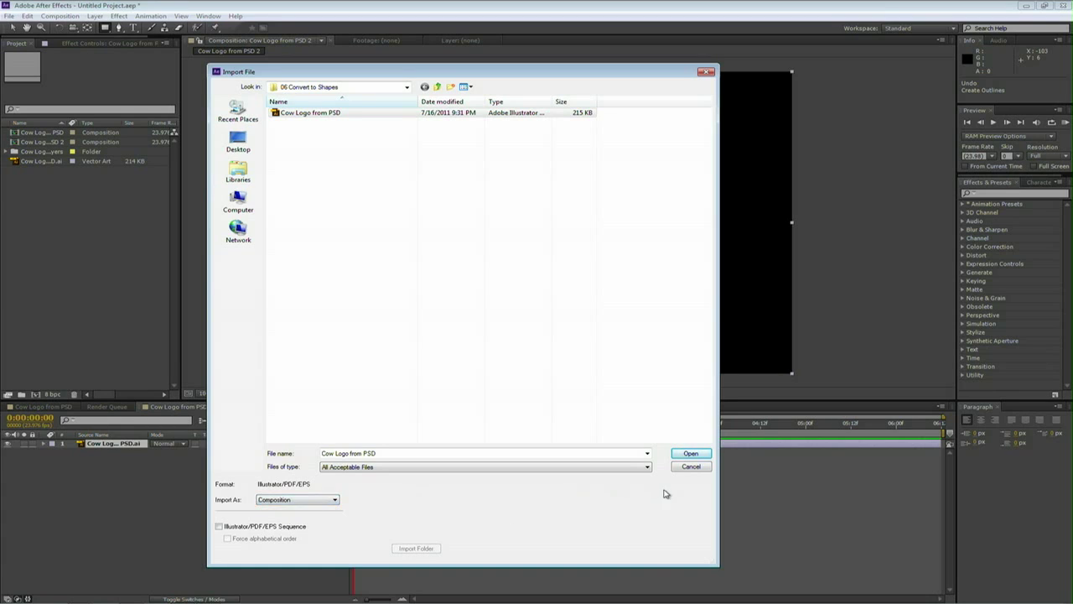
pyautogui.click(691, 454)
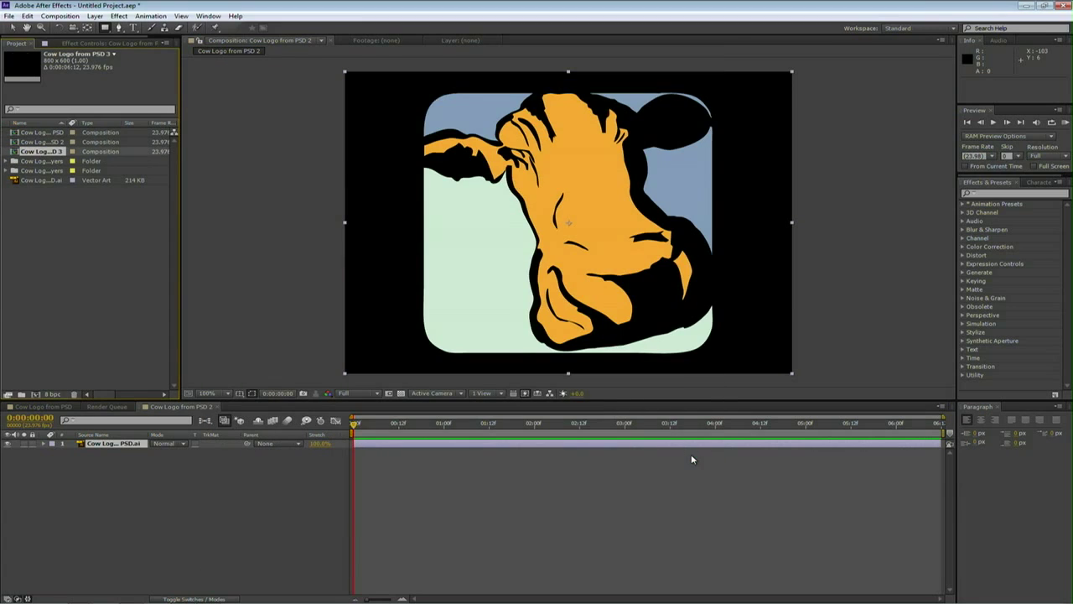
pyautogui.doubleClick(14, 152)
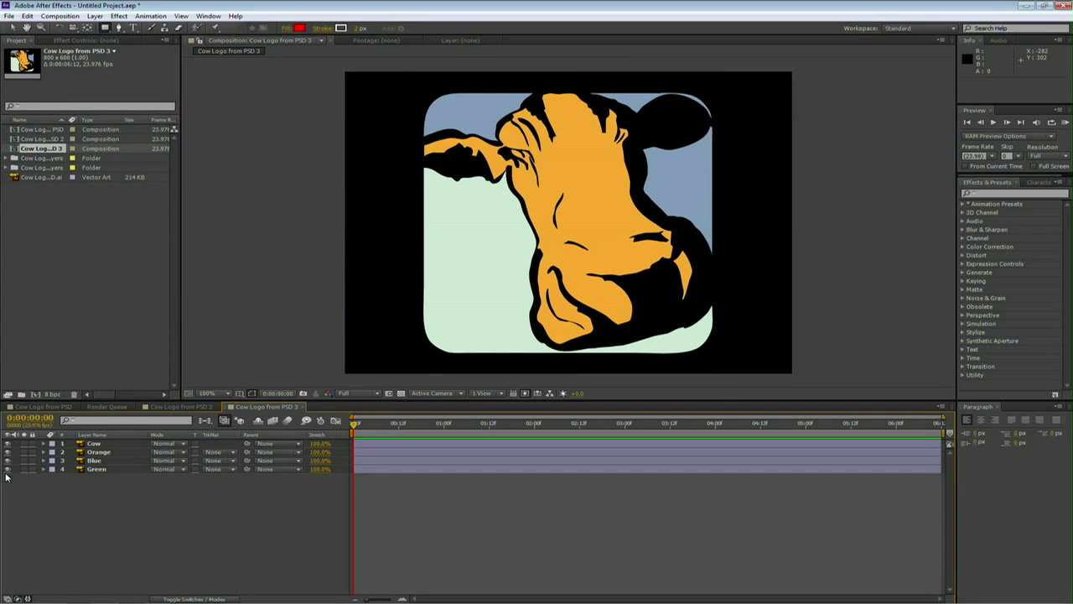
# Hide the Blue, Orange and Cow layers, showing them again one at a time to examine each layer's artwork
pyautogui.moveTo(7, 460); pyautogui.dragTo(7, 443)
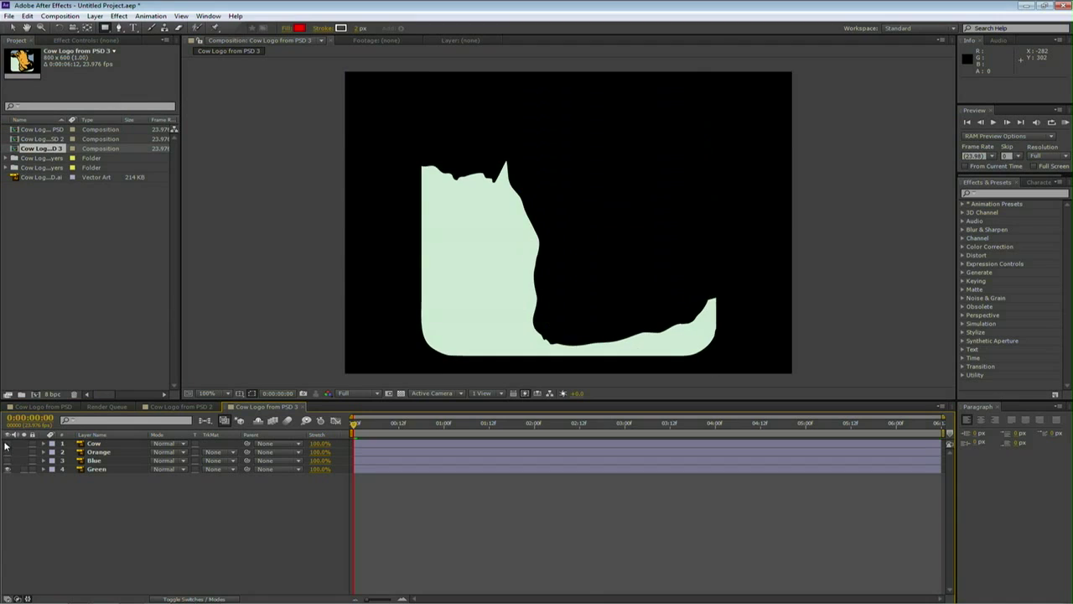
pyautogui.click(7, 460)
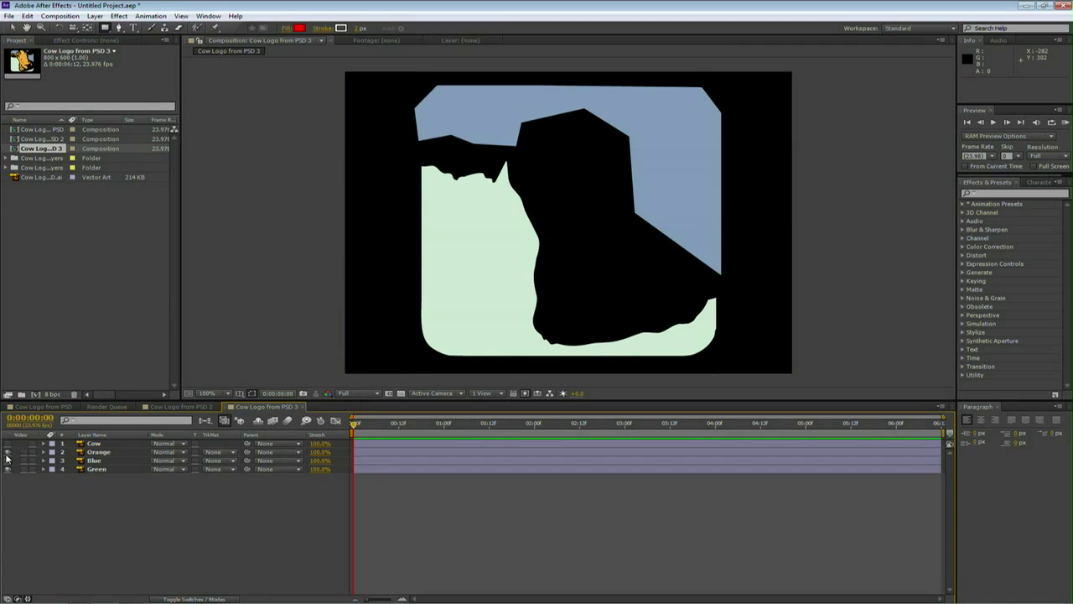
pyautogui.click(8, 452)
pyautogui.click(7, 443)
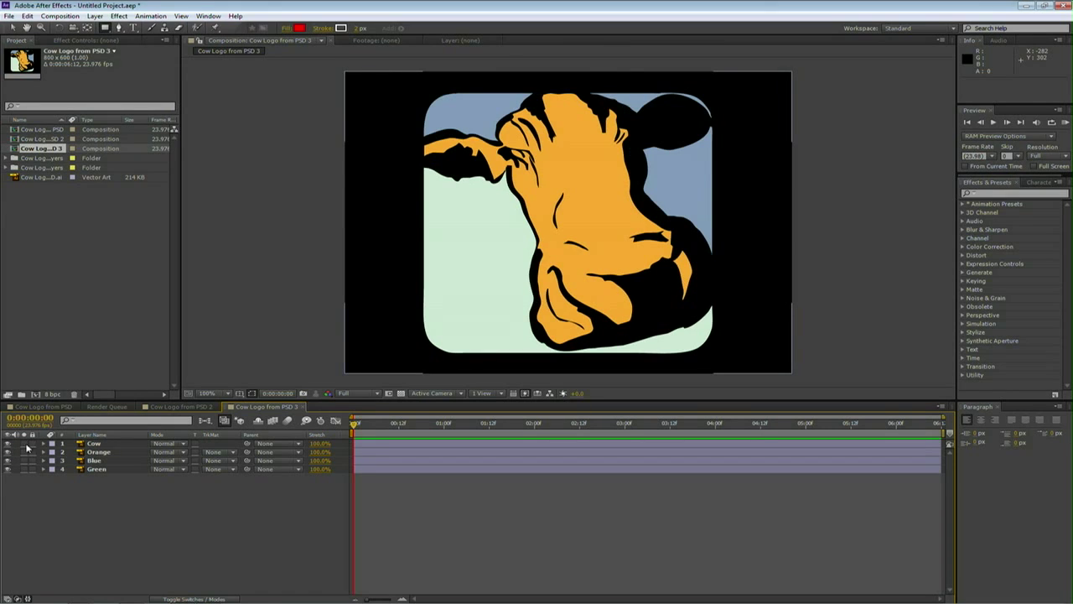
# Turn on the transparency grid and check which layer commands are available with all four layers selected
pyautogui.click(400, 393)
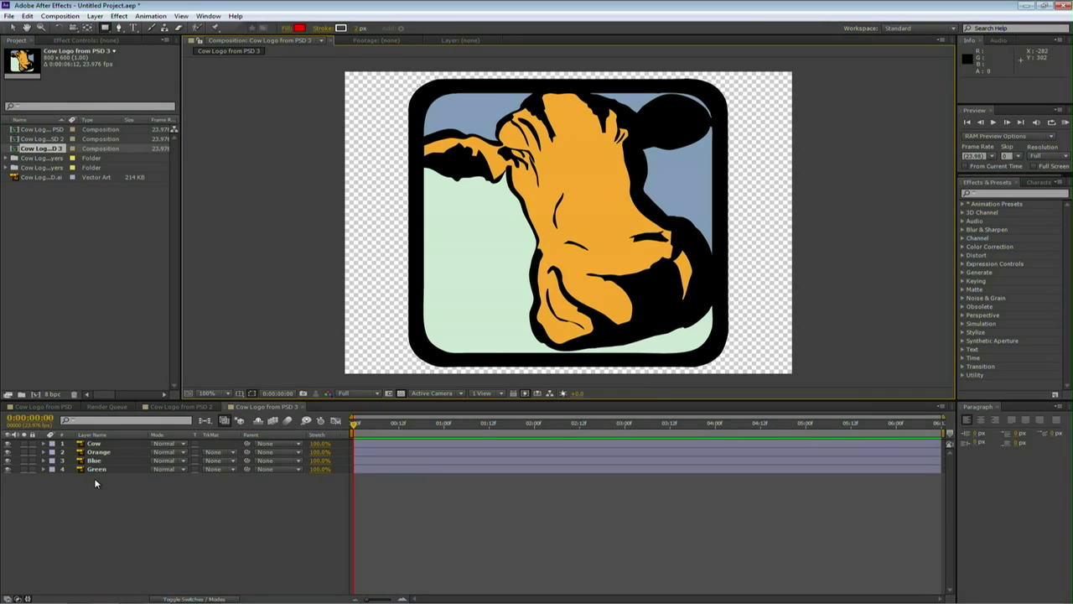
pyautogui.hotkey('ctrl', 'a')
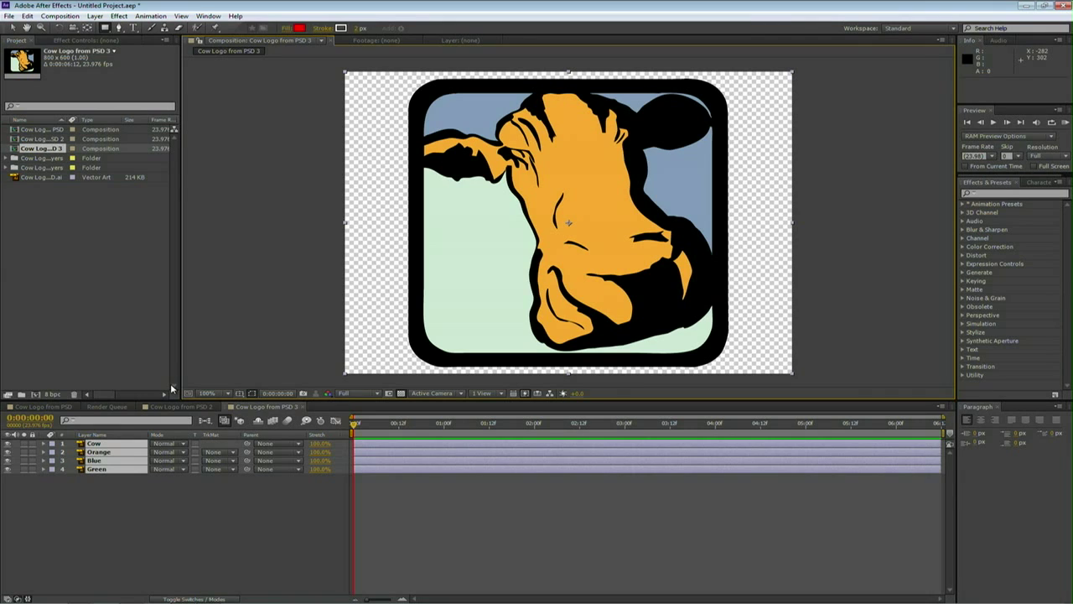
pyautogui.click(94, 16)
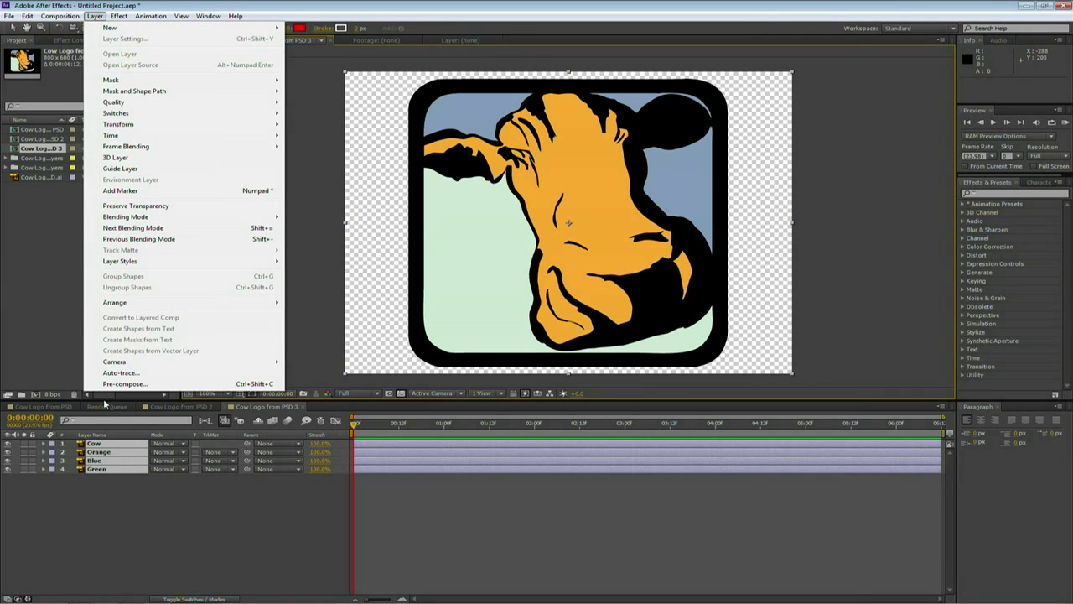
pyautogui.click(199, 535)
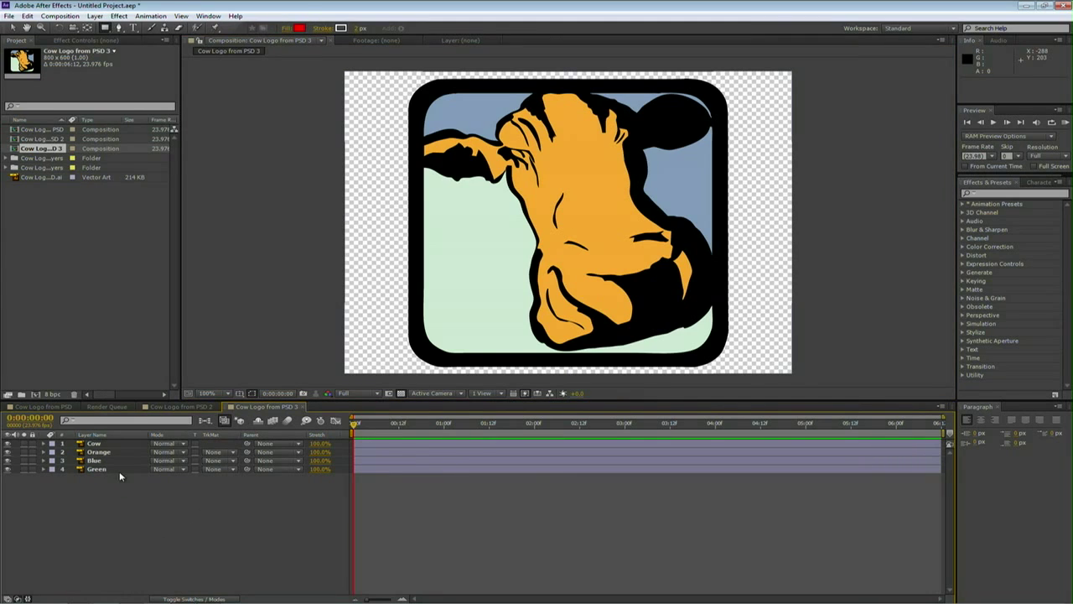
# In the Cow Logo from PSD 2 composition, turn on the transparency grid and create shapes from the Illustrator vector layer
pyautogui.click(173, 407)
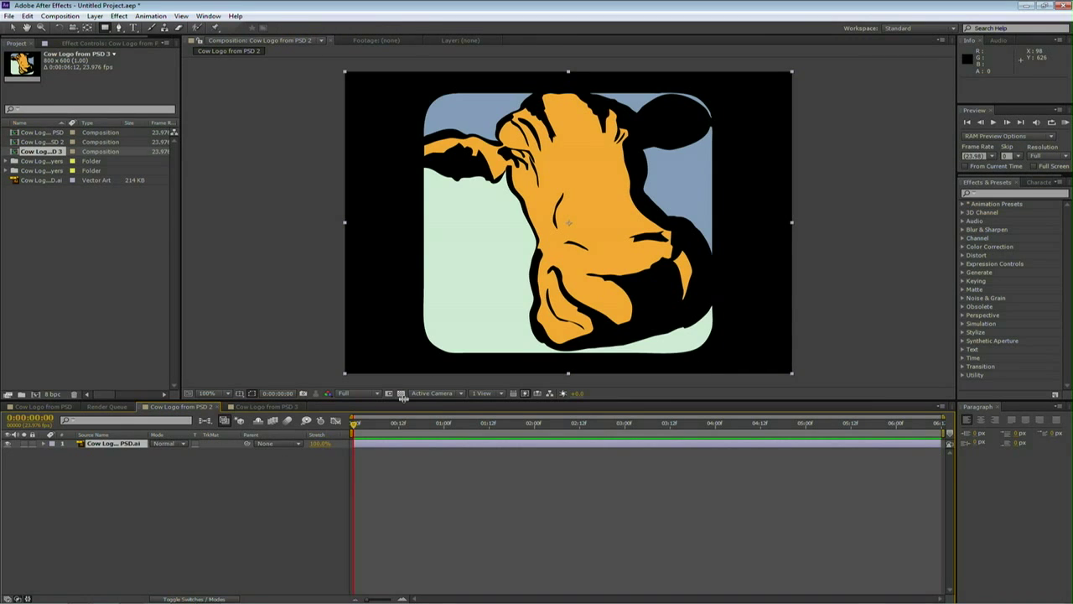
pyautogui.click(401, 394)
pyautogui.click(95, 16)
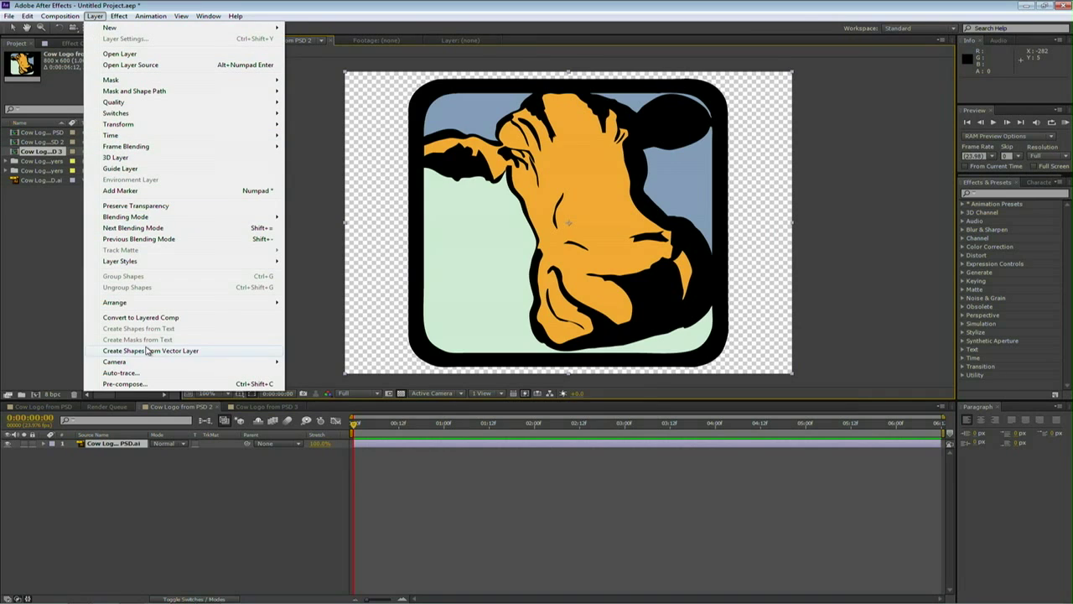
pyautogui.click(146, 350)
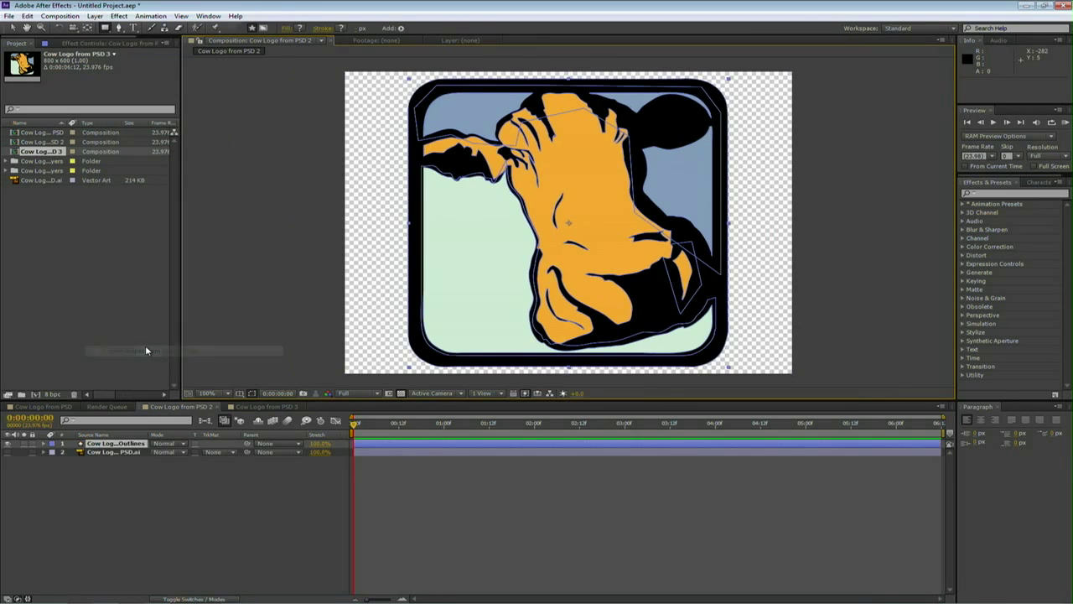
pyautogui.click(133, 513)
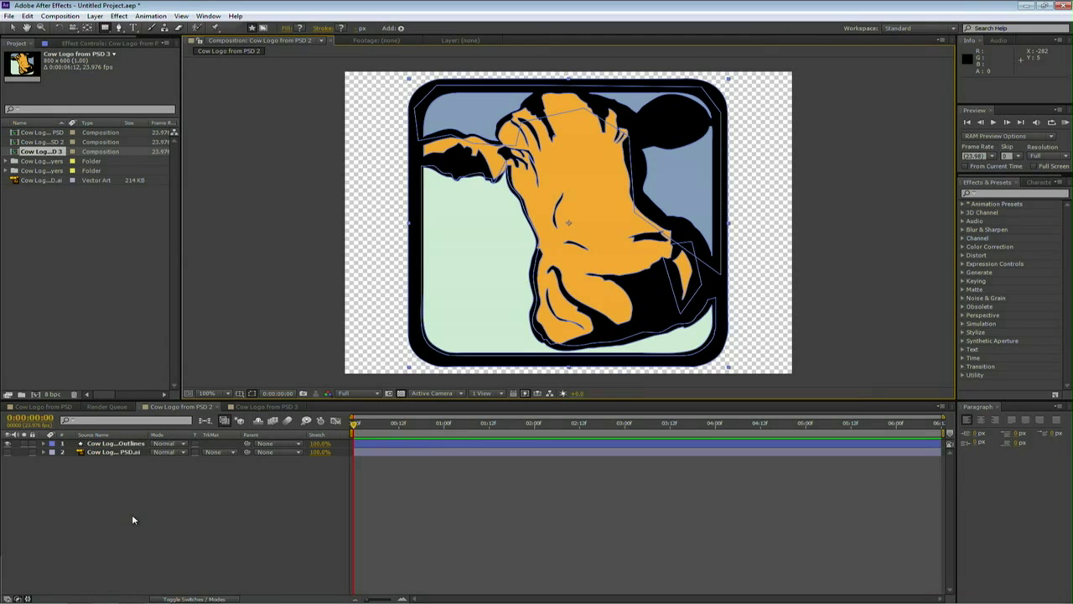
# Expand the outlines layer and delete the original Cow Logo from PSD.ai layer, keeping the outlines visible
pyautogui.click(6, 443)
pyautogui.click(6, 451)
pyautogui.click(43, 445)
pyautogui.click(99, 469)
pyautogui.press('Delete')
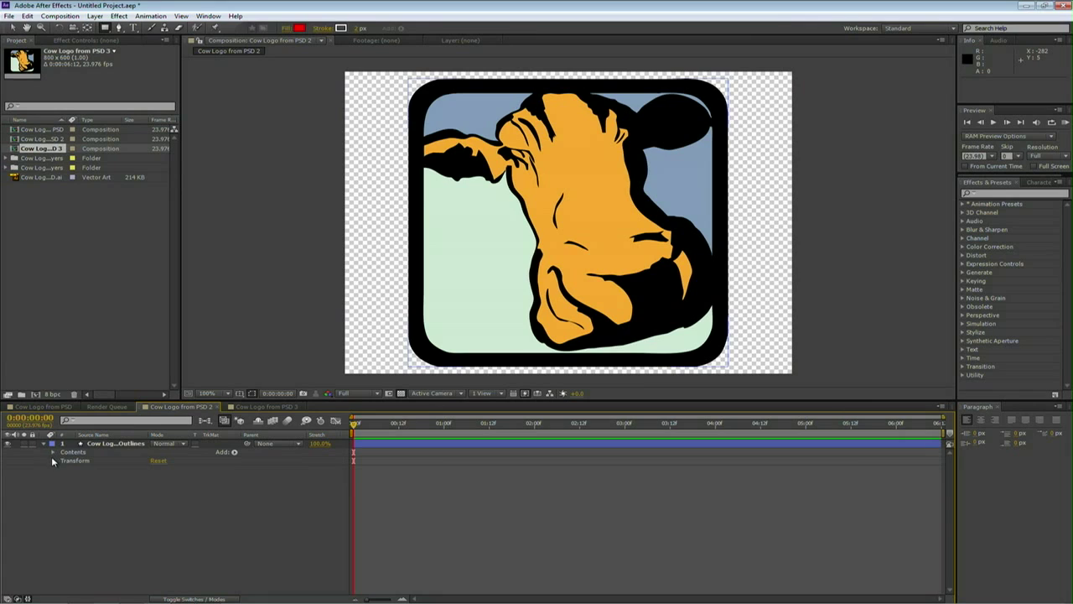
# Examine the outlines layer's Contents and Transform properties, toggling the visibility of Groups 1 to 3, and collapse the layer again
pyautogui.click(52, 461)
pyautogui.click(53, 452)
pyautogui.click(7, 462)
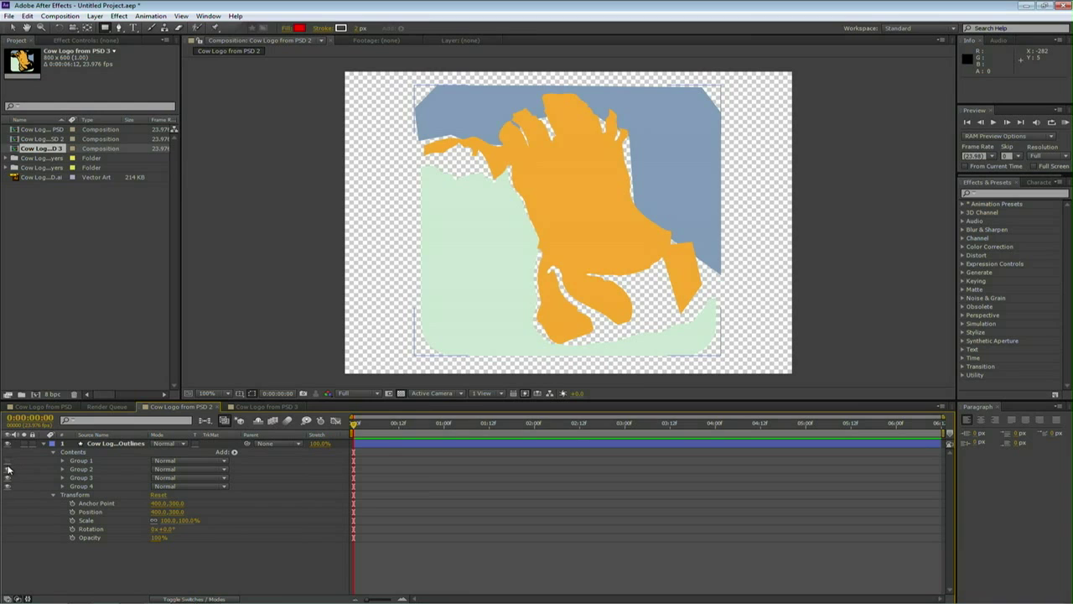
pyautogui.click(8, 469)
pyautogui.click(8, 478)
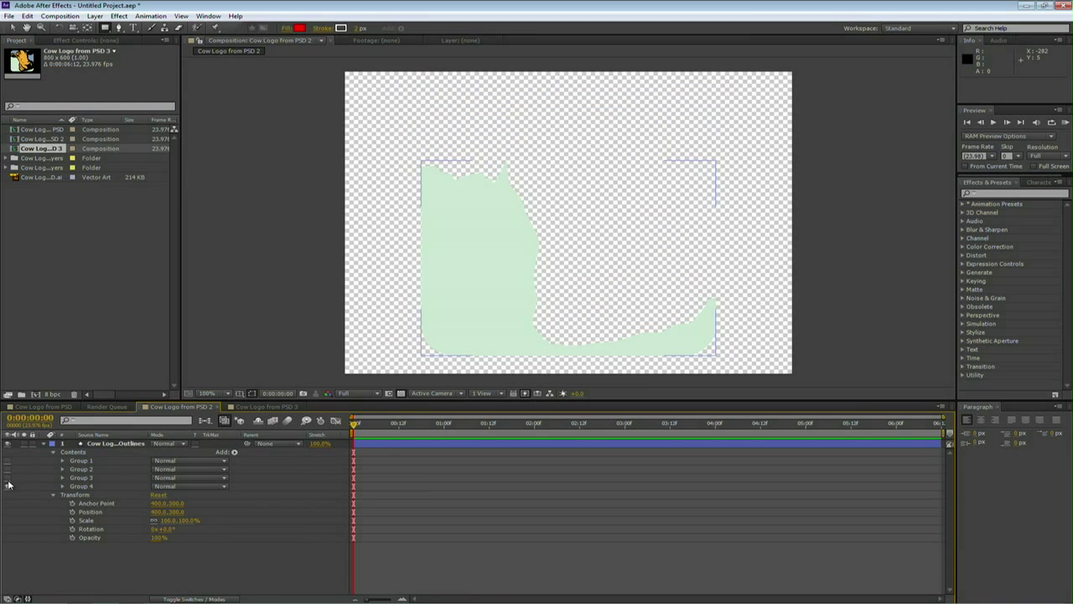
pyautogui.click(8, 478)
pyautogui.click(8, 469)
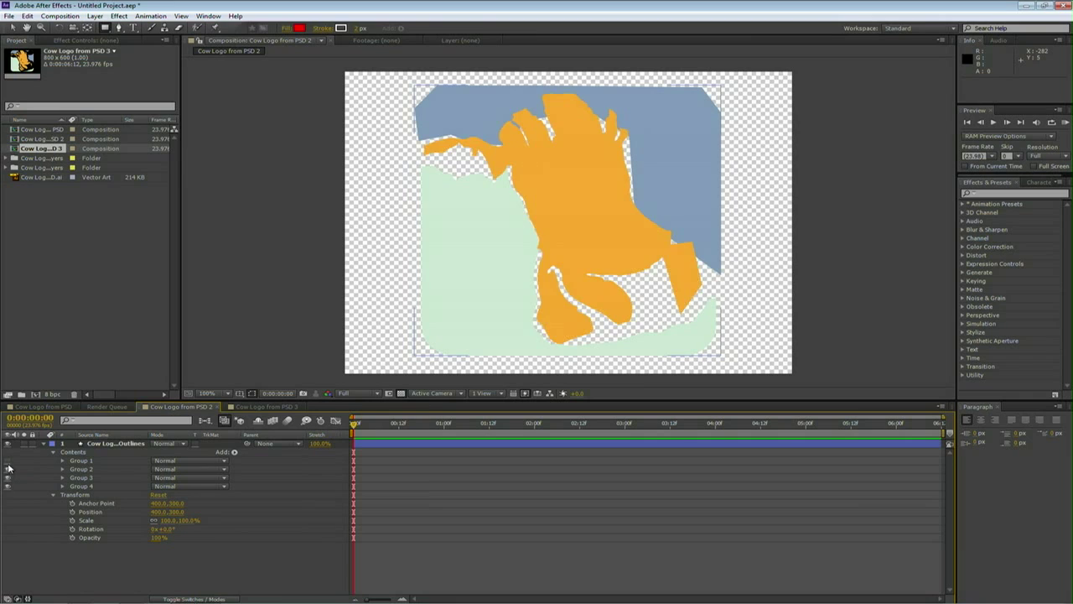
pyautogui.click(7, 460)
pyautogui.press('F2')
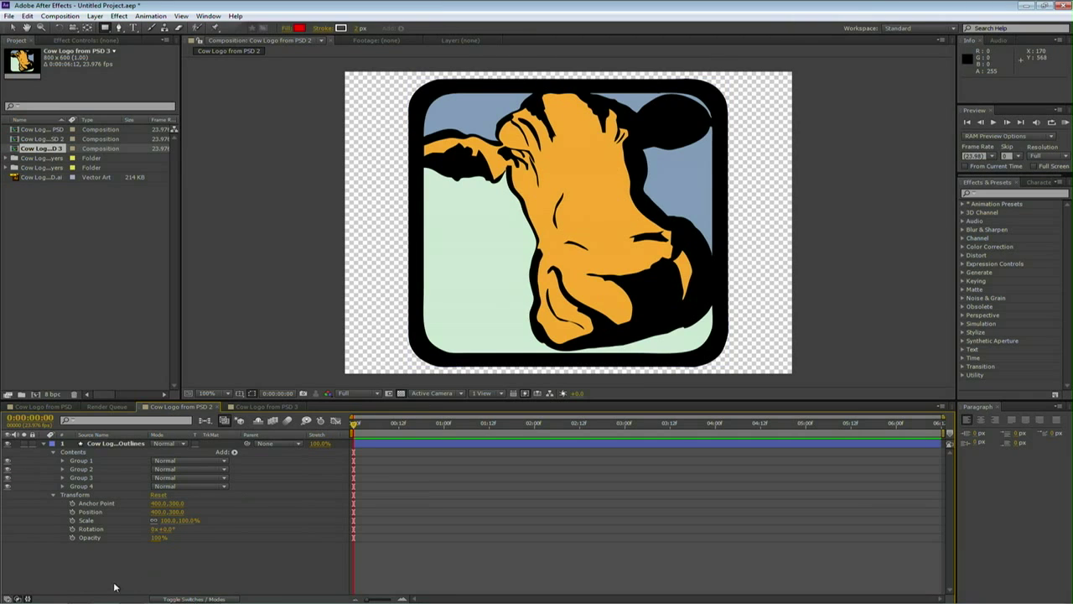
pyautogui.click(104, 517)
pyautogui.press('F2')
pyautogui.click(42, 445)
pyautogui.click(44, 444)
# Set the composition's renderer to Ray-traced 3D in the advanced Composition Settings
pyautogui.click(87, 443)
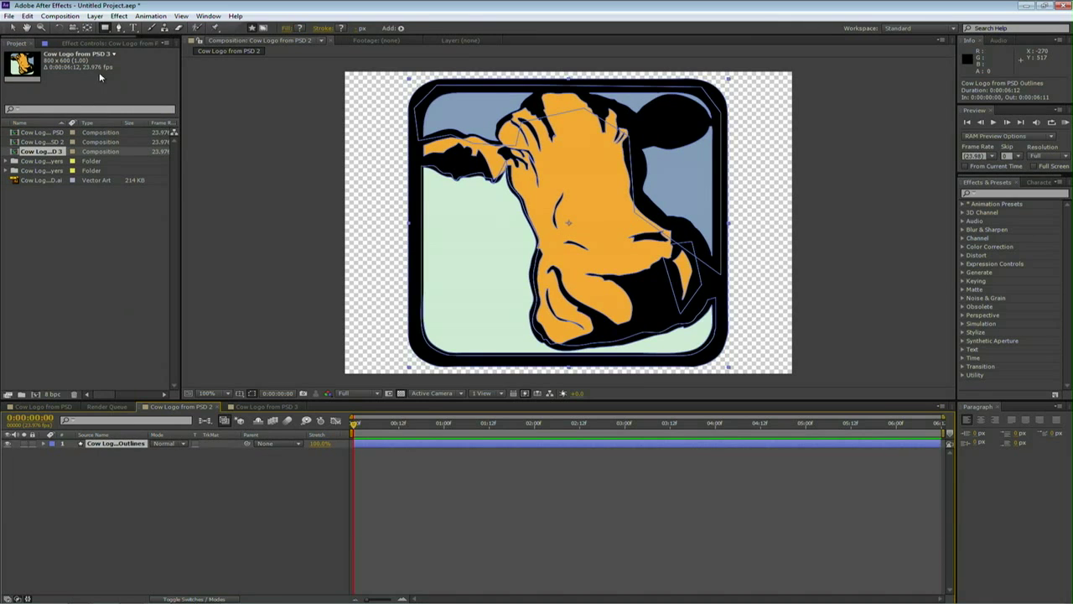
pyautogui.click(70, 16)
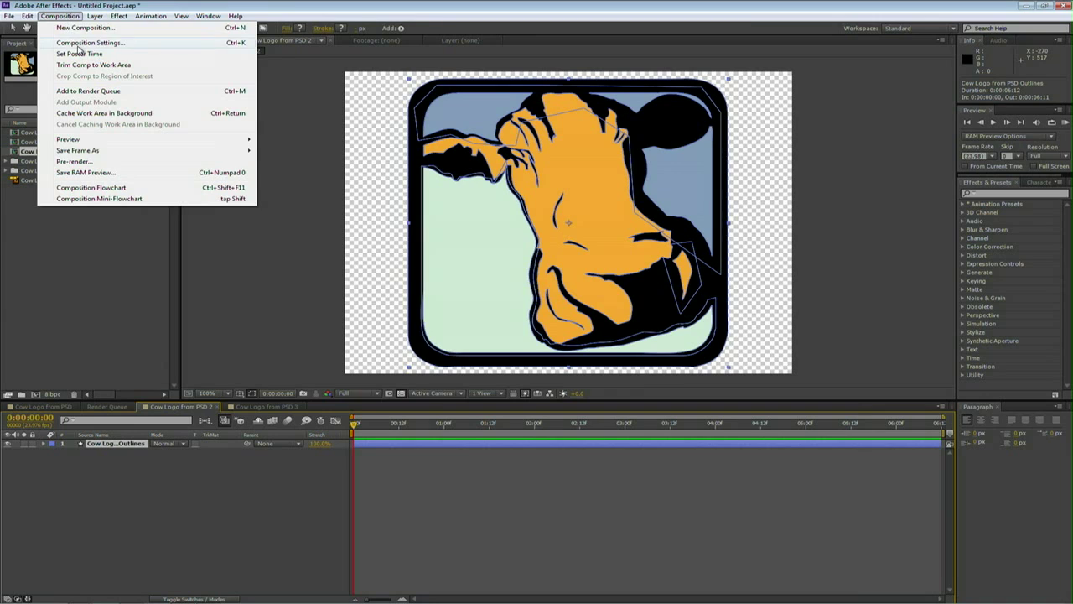
pyautogui.click(78, 43)
pyautogui.click(455, 219)
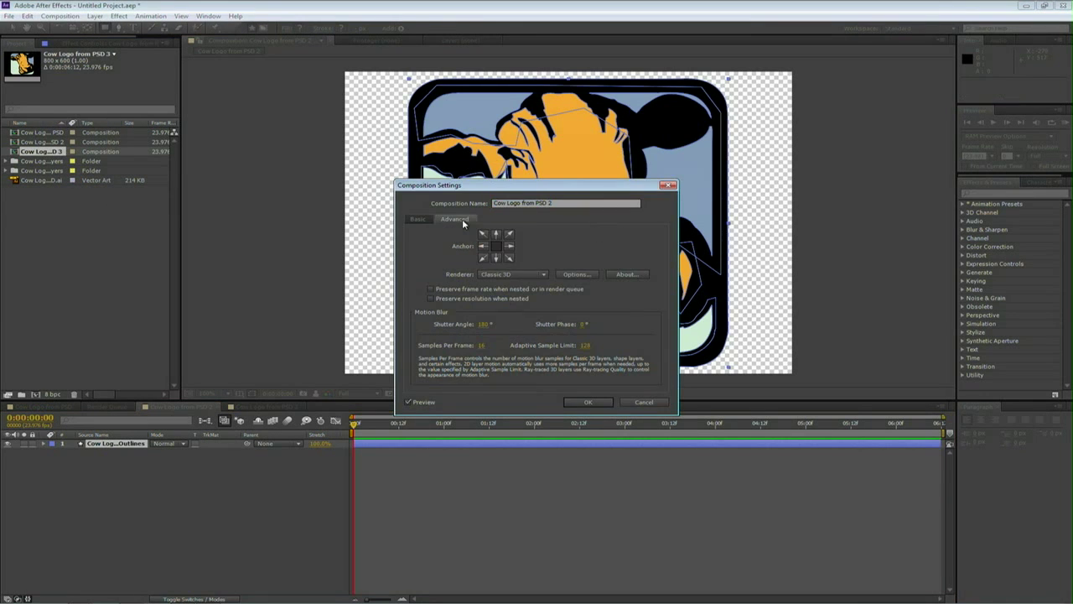
pyautogui.click(512, 274)
pyautogui.click(513, 298)
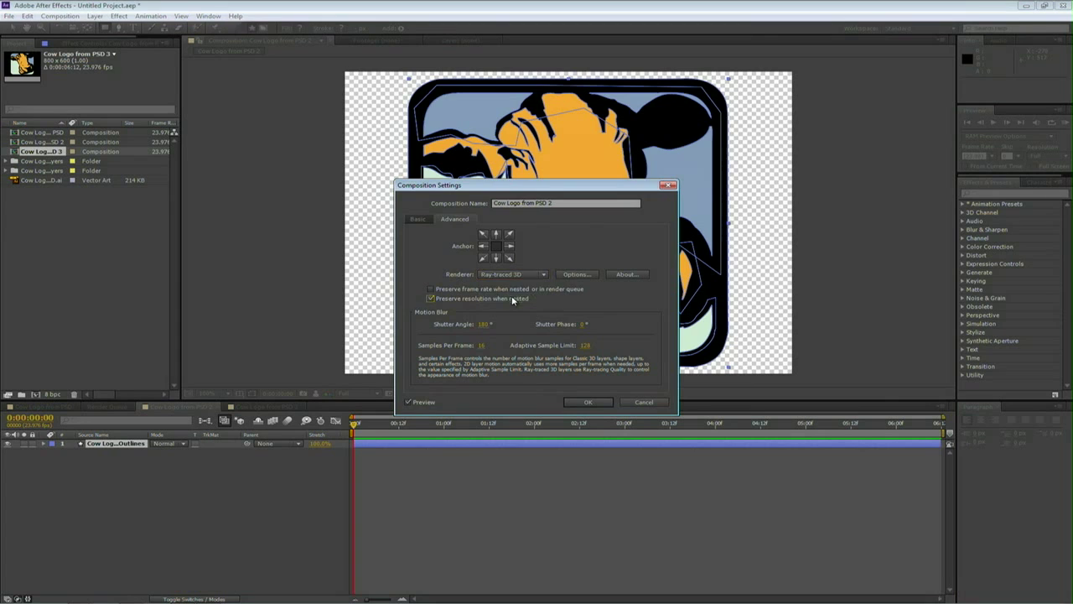
pyautogui.click(583, 402)
pyautogui.click(741, 429)
# Add a spot light to the composition with its colour set to white (FFFFFF)
pyautogui.click(94, 16)
pyautogui.moveTo(103, 30)
pyautogui.click(315, 50)
pyautogui.click(522, 235)
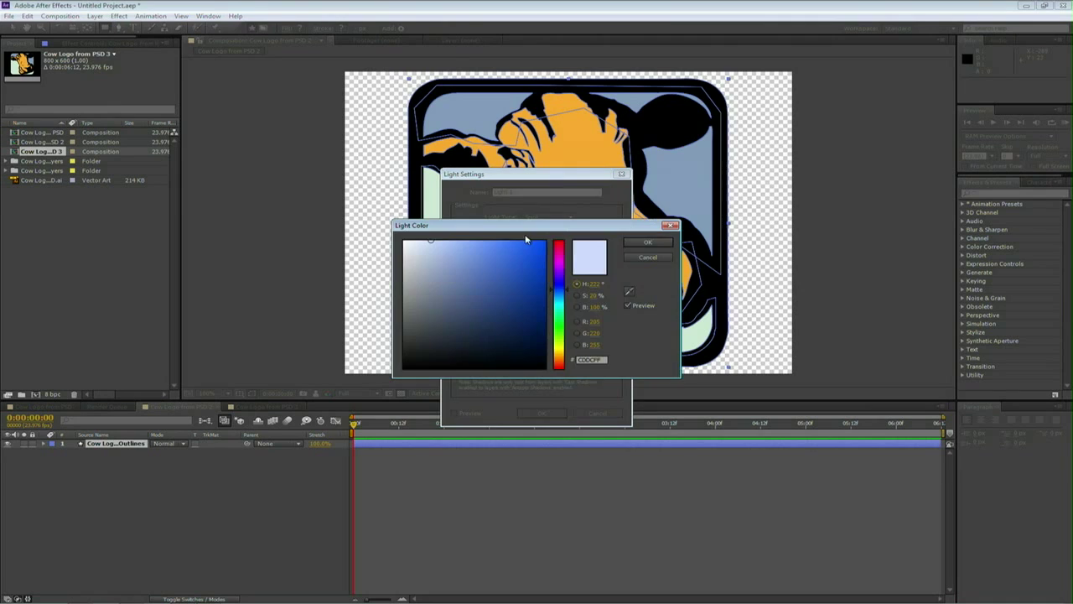
pyautogui.moveTo(448, 254); pyautogui.dragTo(379, 226)
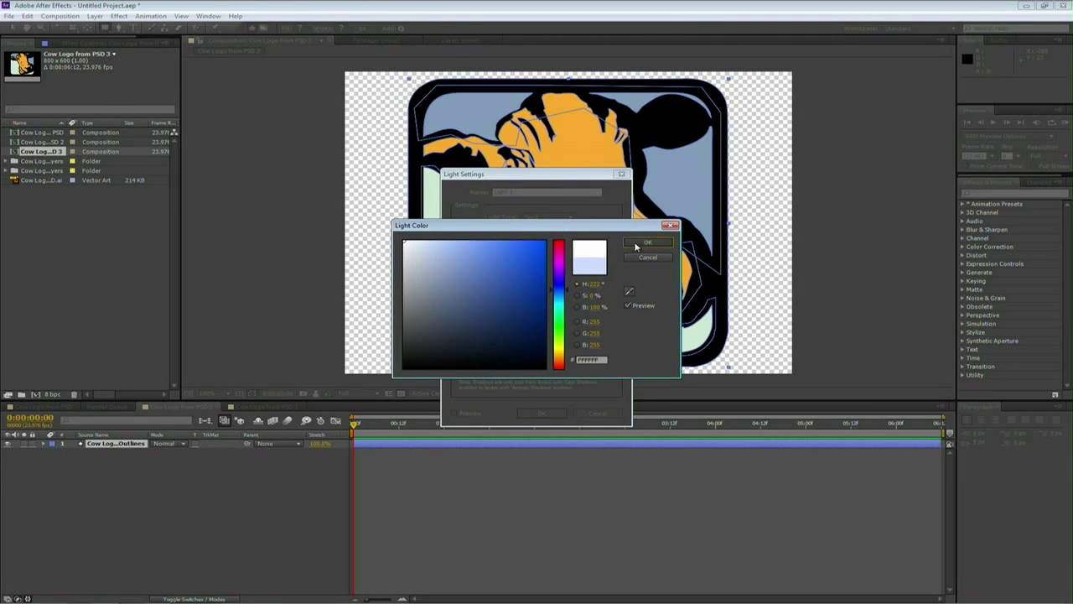
pyautogui.click(642, 243)
pyautogui.click(528, 248)
pyautogui.press('Return')
pyautogui.click(622, 342)
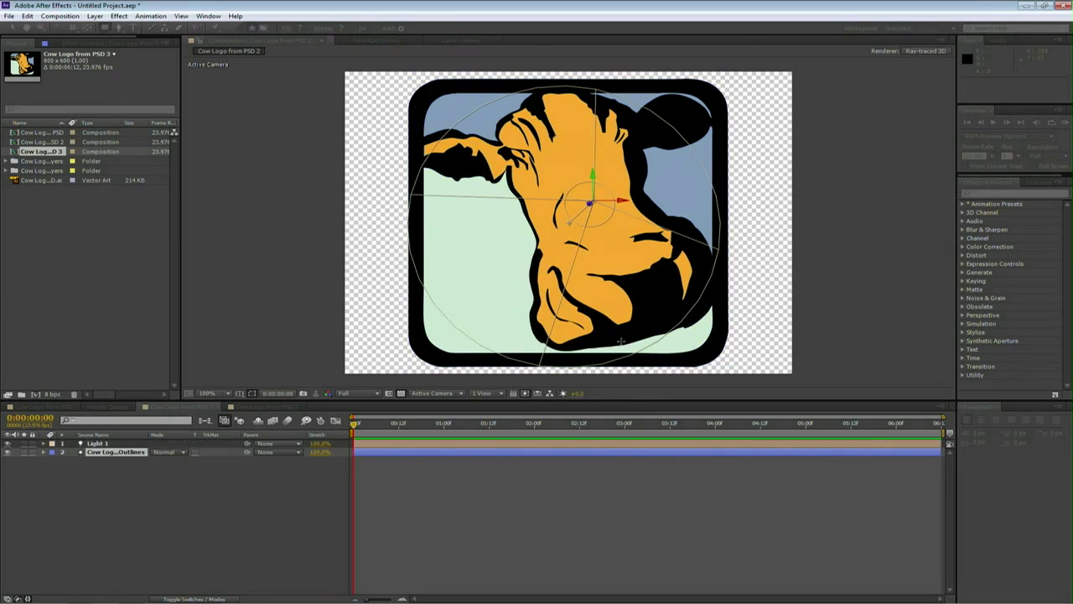
# Make the outlines layer 3D and expand its properties
pyautogui.click(200, 599)
pyautogui.click(211, 452)
pyautogui.click(44, 452)
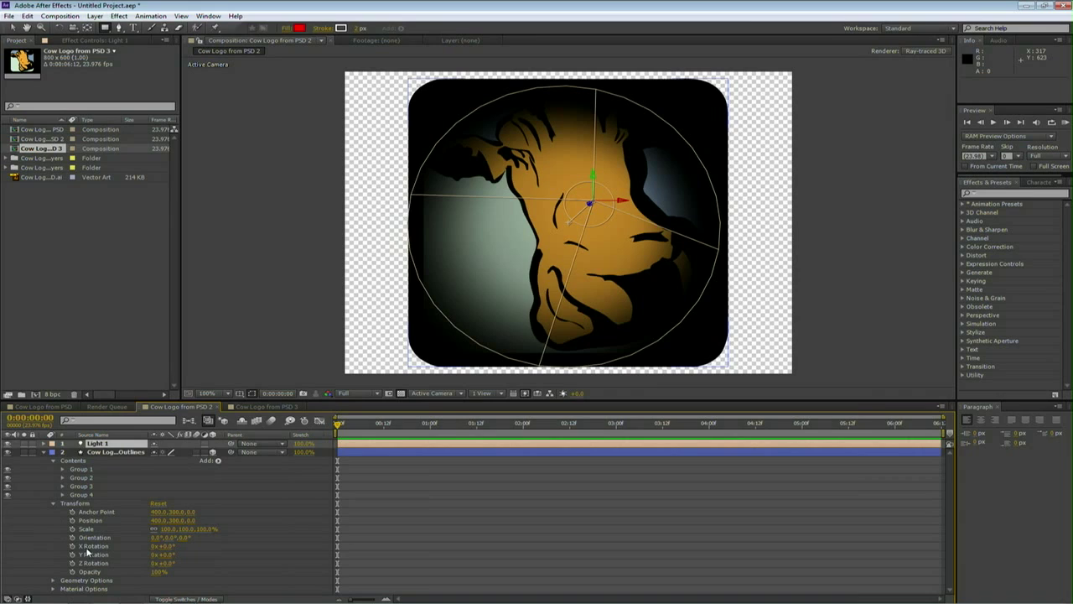
# Expand Group 4 and the outlines layer's Geometry Options, and set the Bevel Depth to 10
pyautogui.click(63, 495)
pyautogui.click(73, 521)
pyautogui.scroll(-3, 193, 555)
pyautogui.click(54, 582)
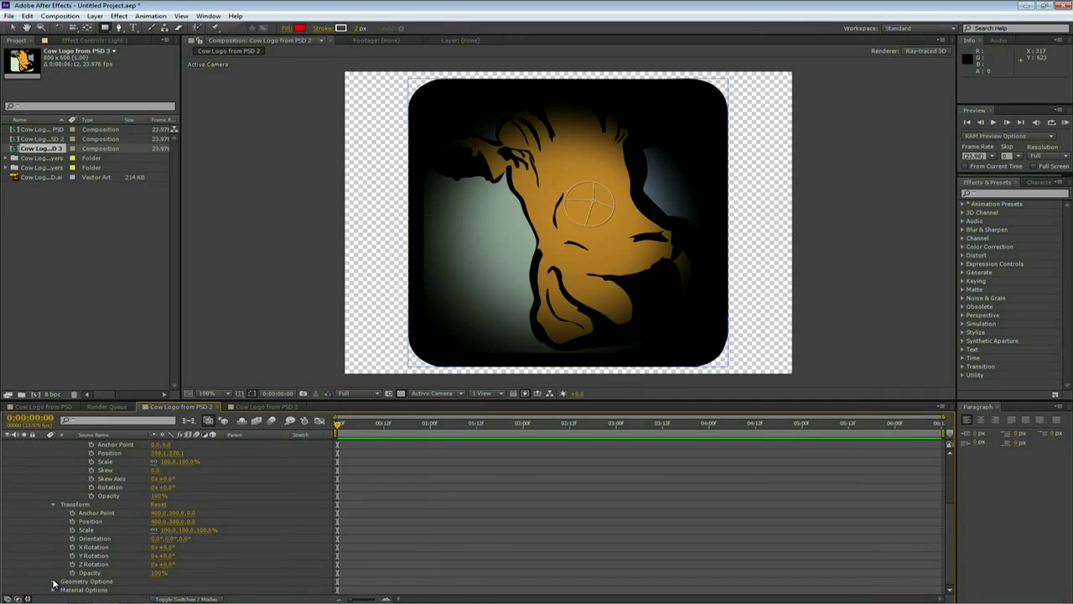
pyautogui.click(54, 582)
pyautogui.click(156, 565)
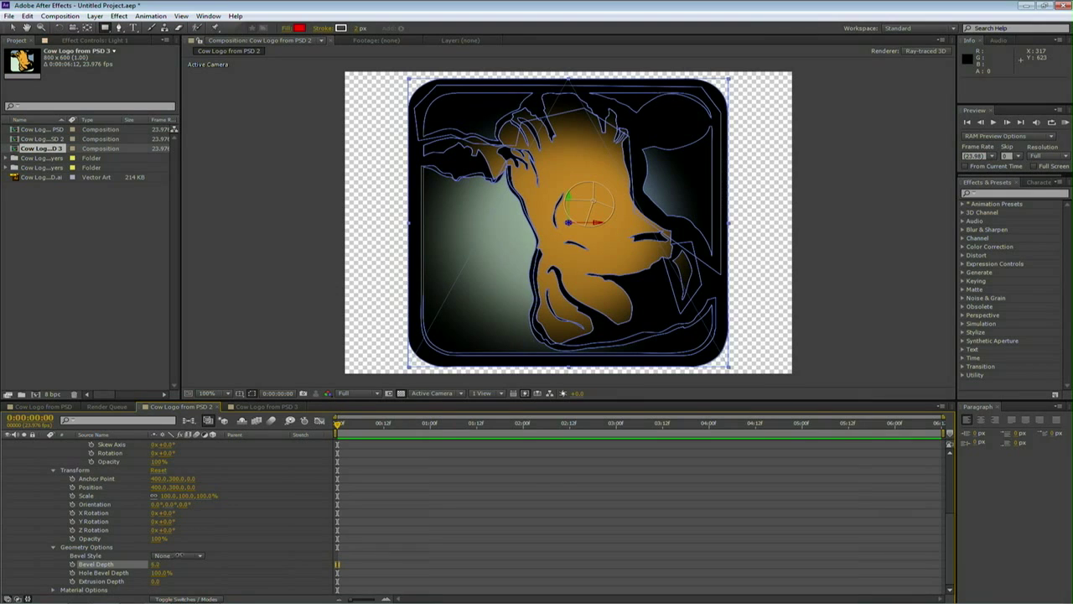
# Show only the outlines layer's rotation properties and set its Y Rotation to about 64°
pyautogui.scroll(5, 232, 544)
pyautogui.click(61, 481)
pyautogui.click(61, 481)
pyautogui.scroll(2, 62, 480)
pyautogui.press('r')
pyautogui.click(174, 516)
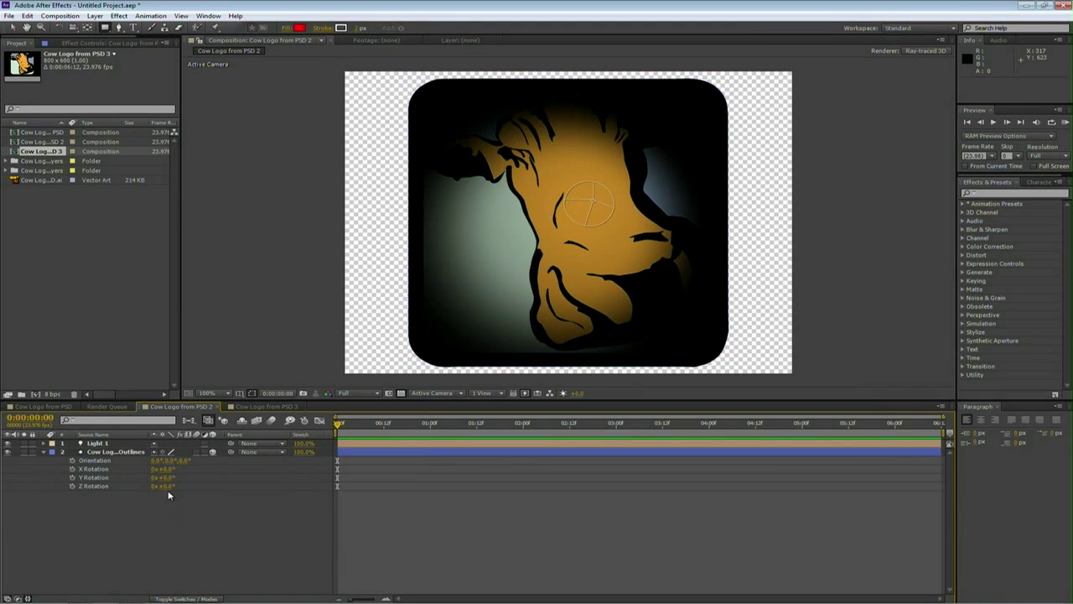
pyautogui.moveTo(164, 478)
pyautogui.mouseDown()
pyautogui.moveTo(206, 477)
pyautogui.moveTo(202, 484)
pyautogui.mouseUp()
# Expand the outlines layer's Geometry Options and set the Extrusion Depth to 51
pyautogui.click(115, 533)
pyautogui.click(44, 453)
pyautogui.click(44, 452)
pyautogui.click(53, 545)
pyautogui.moveTo(156, 579); pyautogui.dragTo(178, 577)
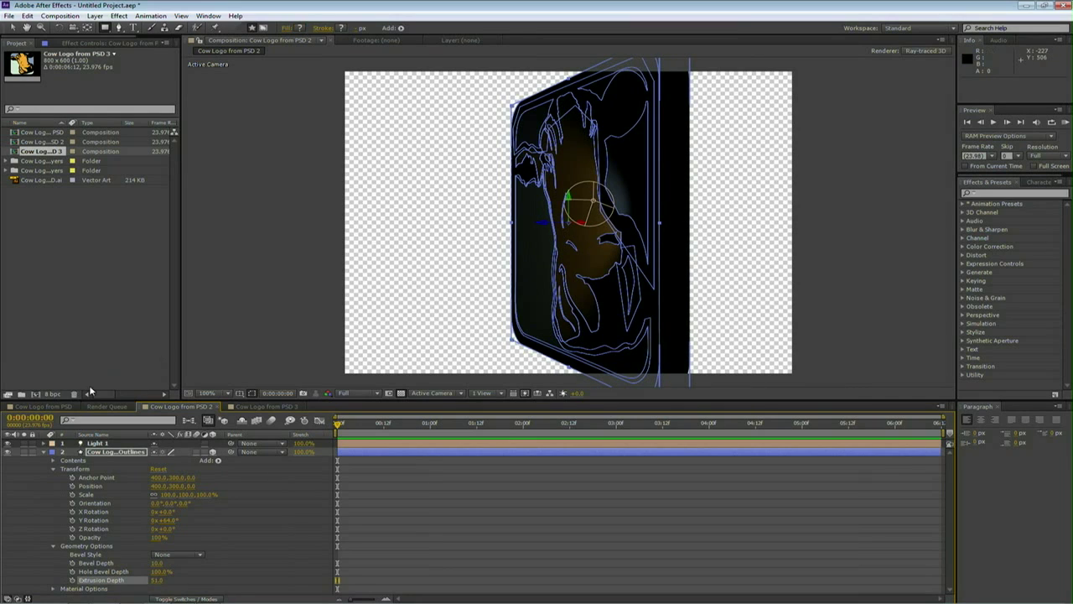
# Move Light 1 in the composition up and to the right, over the logo's upper right edge
pyautogui.click(108, 444)
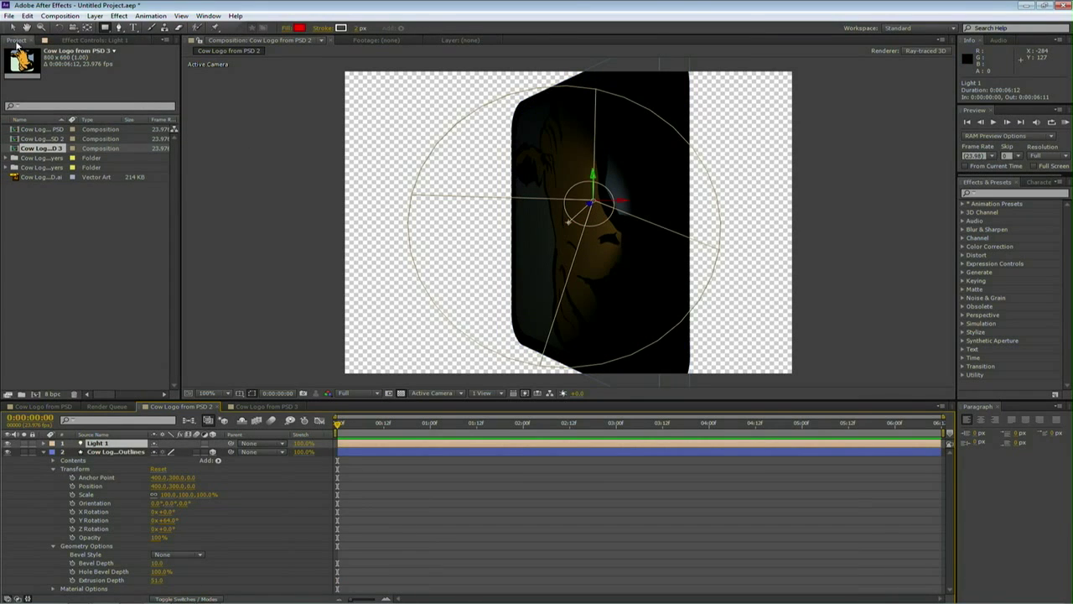
pyautogui.press('v')
pyautogui.moveTo(585, 208); pyautogui.dragTo(668, 131)
# Expand Light 1's Light Options and set its Intensity to about 296%
pyautogui.click(41, 448)
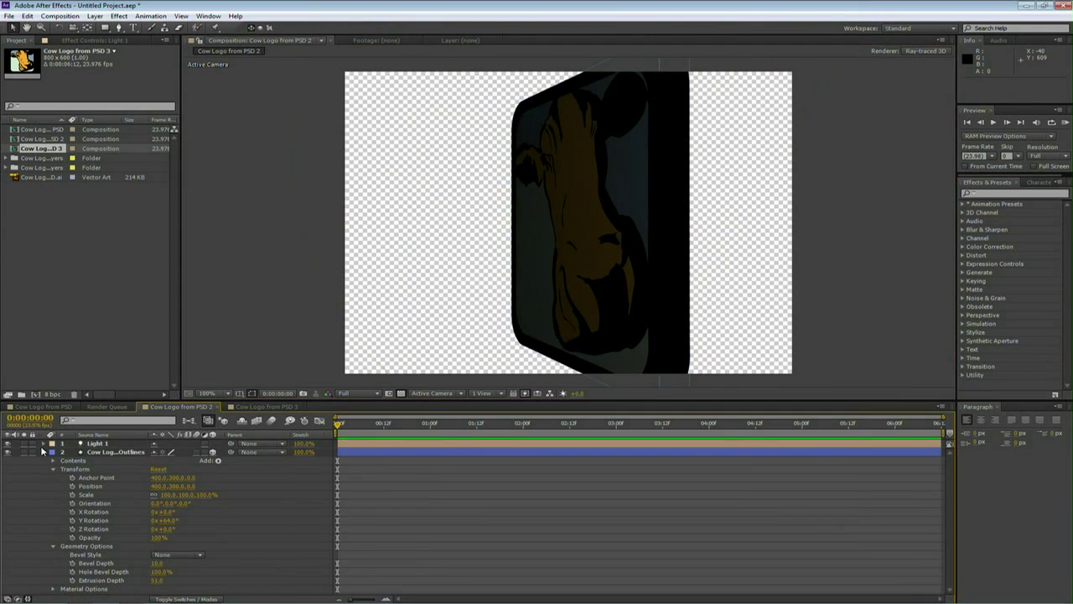
pyautogui.click(44, 443)
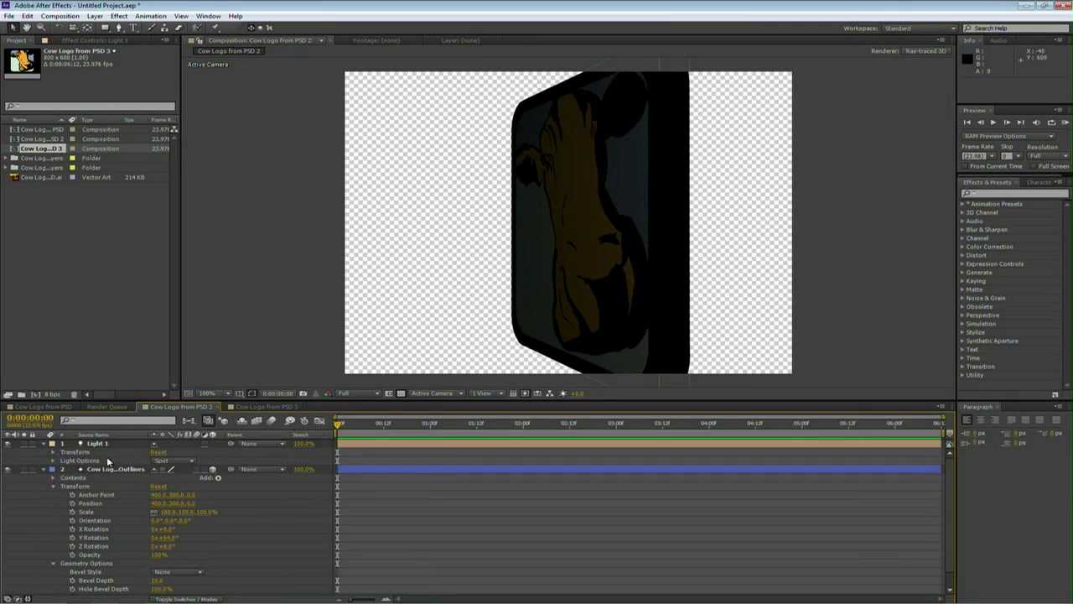
pyautogui.click(53, 460)
pyautogui.moveTo(156, 469); pyautogui.dragTo(274, 479)
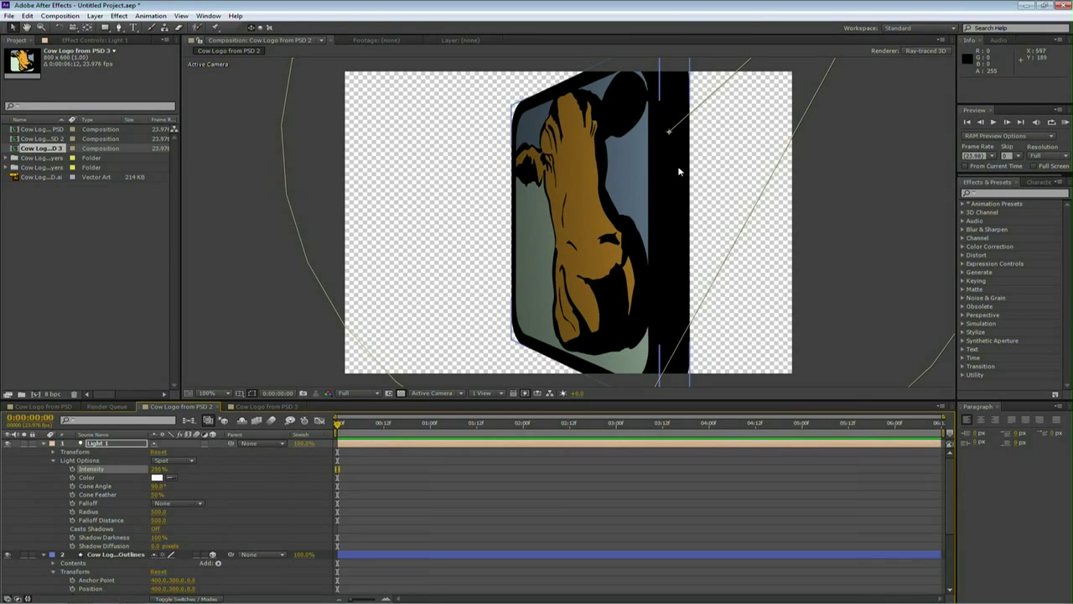
# Collapse Light 1 and expand the outlines layer's Contents, Group 1 and that group's Transform to examine the available properties
pyautogui.click(43, 444)
pyautogui.click(53, 461)
pyautogui.click(62, 469)
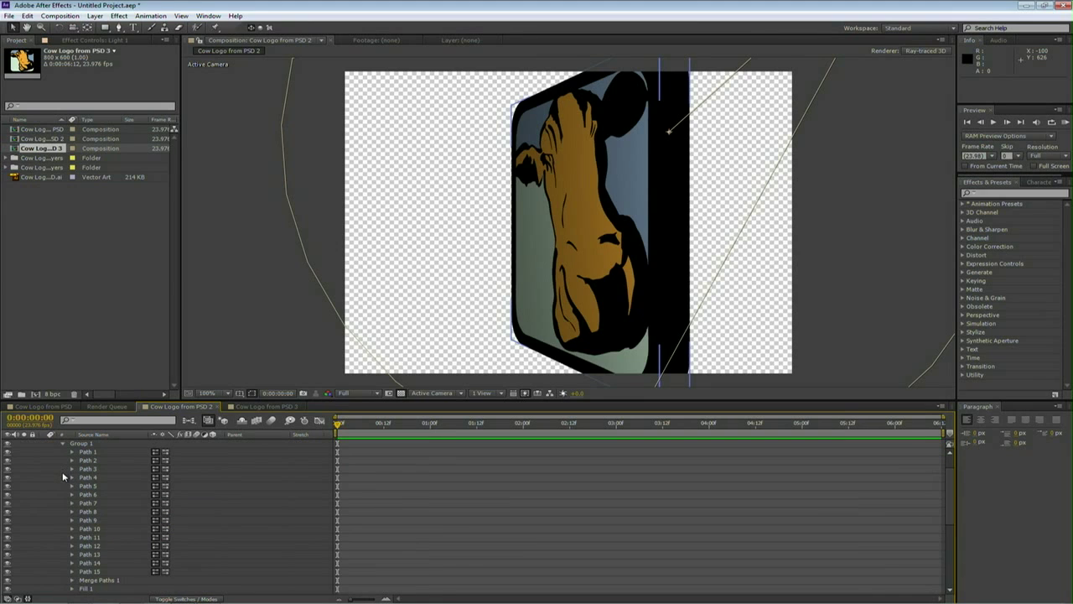
pyautogui.scroll(-3, 83, 507)
pyautogui.click(71, 545)
pyautogui.scroll(-4, 59, 562)
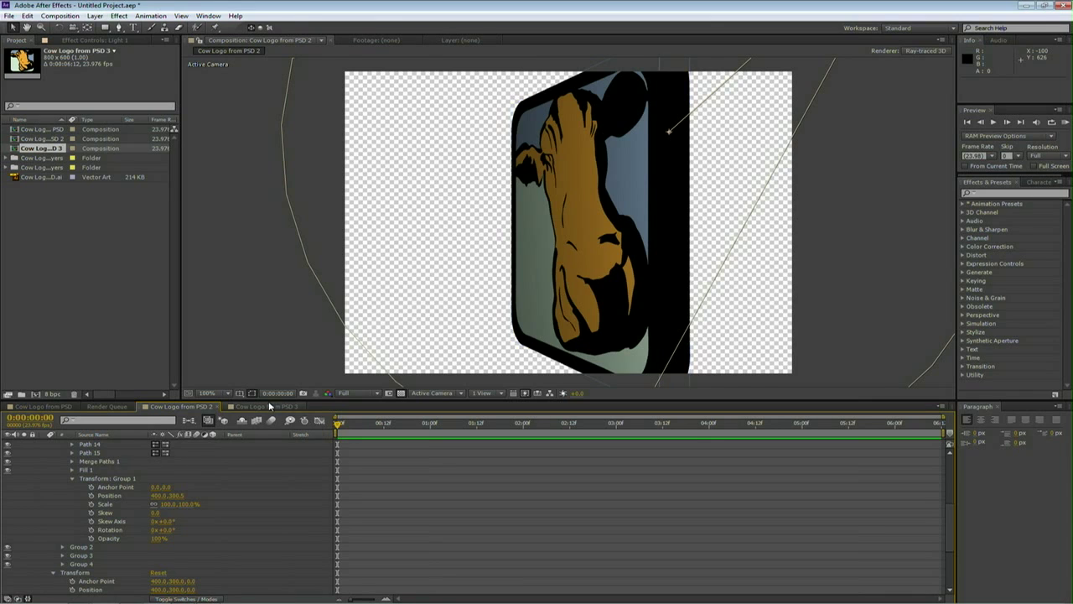
# In the Cow Logo from PSD 3 composition, make all four layers 3D and expand the Green layer's Transform and Material Options
pyautogui.click(269, 406)
pyautogui.click(216, 599)
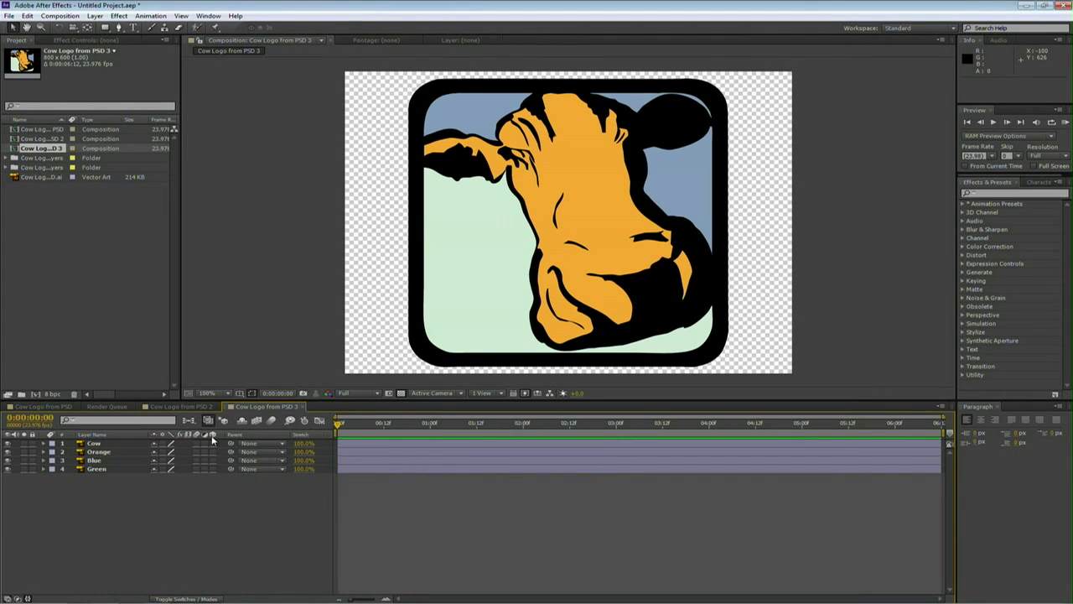
pyautogui.click(212, 470)
pyautogui.click(44, 469)
pyautogui.click(53, 485)
pyautogui.click(54, 477)
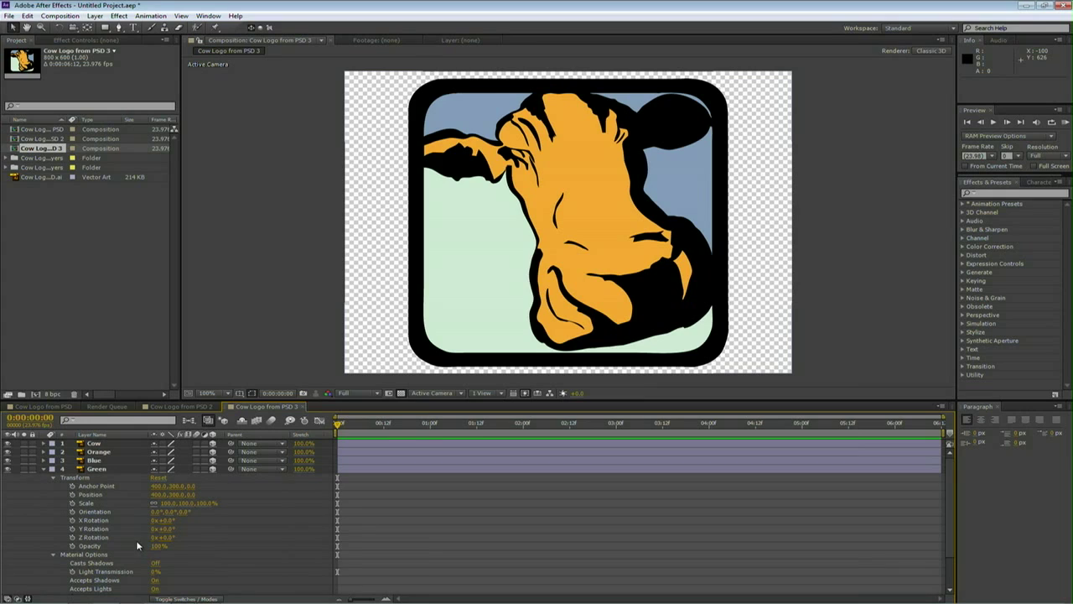
pyautogui.scroll(-1, 139, 509)
pyautogui.scroll(-1, 139, 509)
pyautogui.scroll(2, 138, 509)
# Change the composition's renderer to Ray-traced 3D in the Composition Settings
pyautogui.click(67, 17)
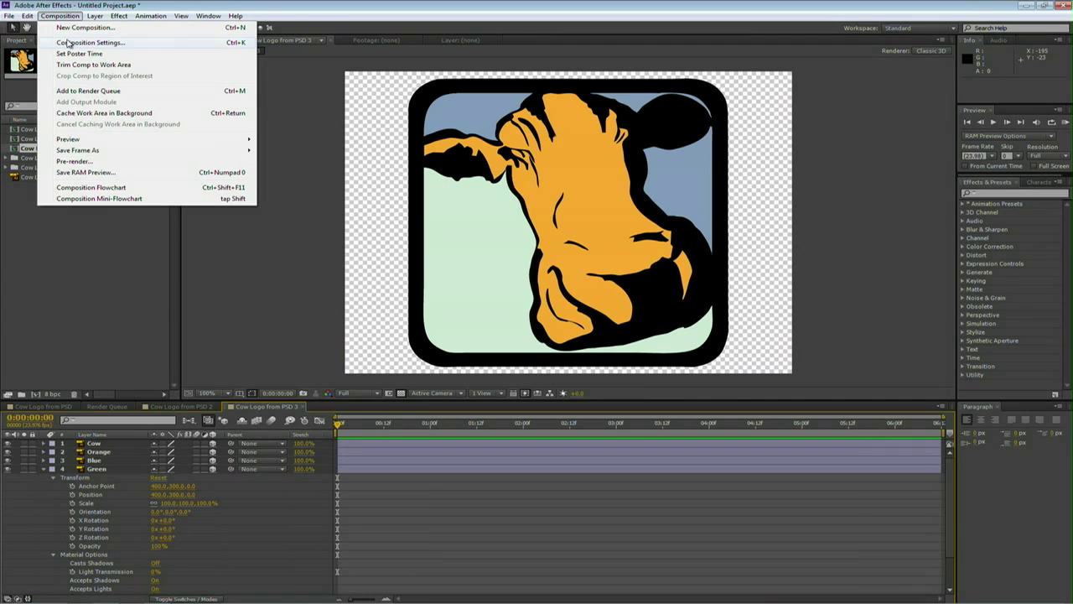
pyautogui.click(71, 43)
pyautogui.click(443, 215)
pyautogui.click(530, 275)
pyautogui.click(520, 297)
pyautogui.click(588, 402)
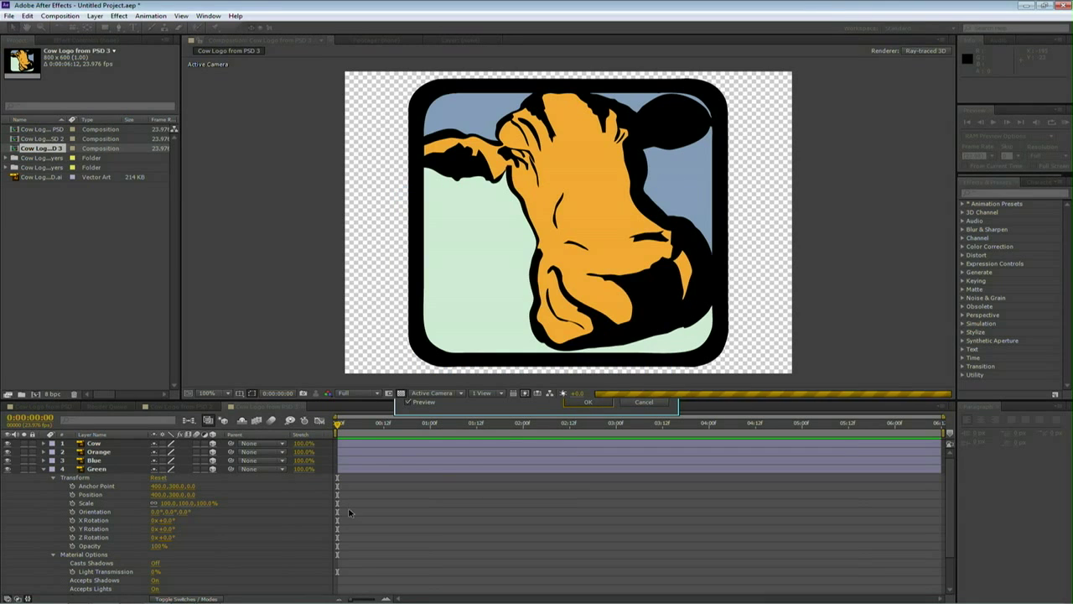
# Look over the Green layer's Material Options and set its Z Position to 11
pyautogui.scroll(-1, 147, 570)
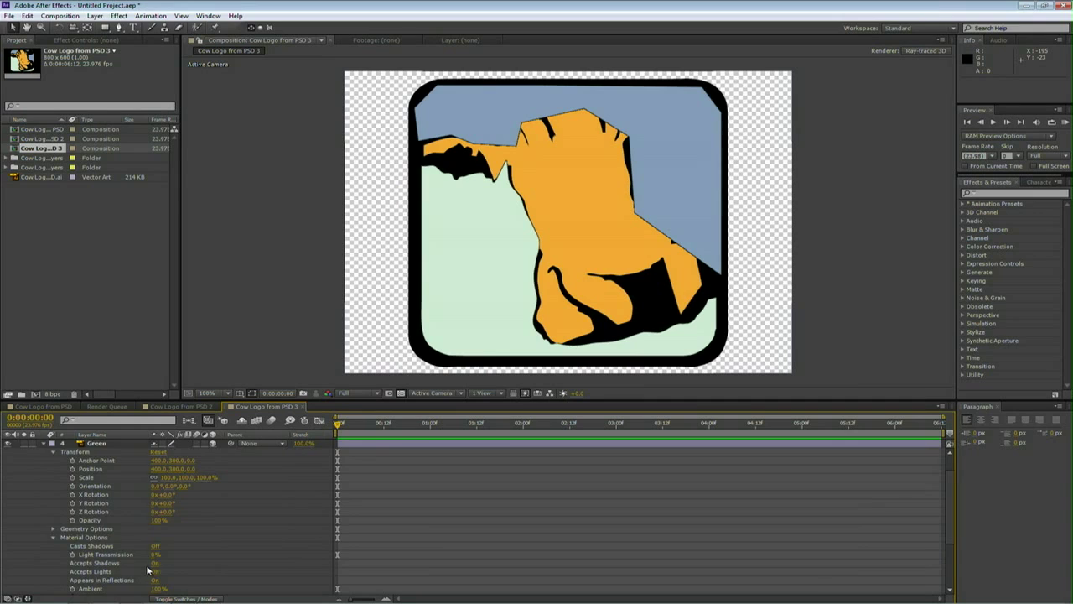
pyautogui.scroll(-2, 147, 570)
pyautogui.scroll(3, 147, 571)
pyautogui.moveTo(189, 496)
pyautogui.mouseDown()
pyautogui.moveTo(175, 496)
pyautogui.moveTo(199, 496)
pyautogui.mouseUp()
pyautogui.click(125, 469)
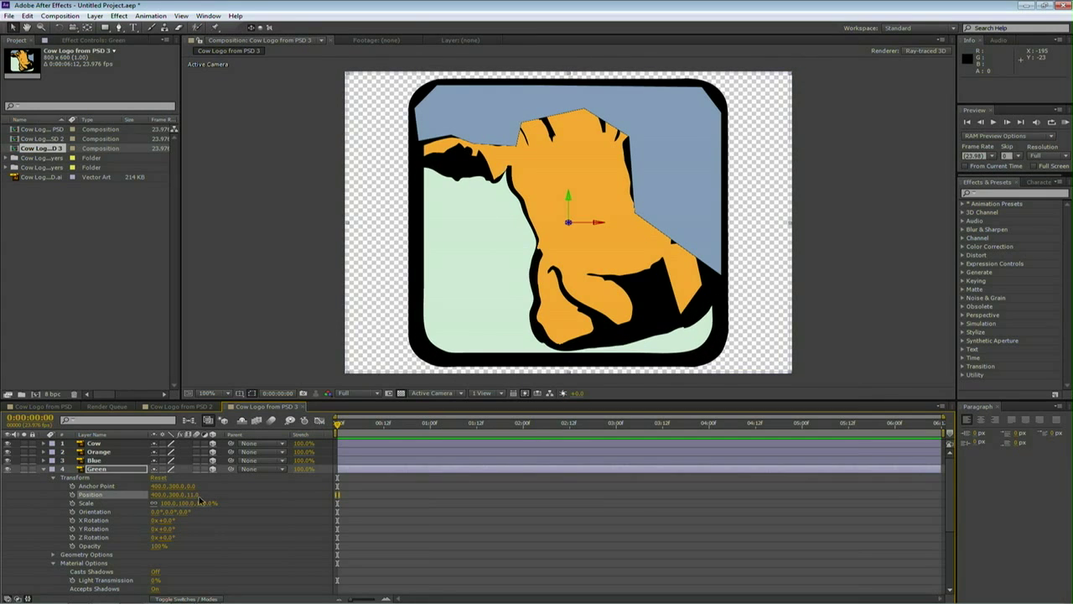
# Set the Z Position of the Orange layer to about 43 and of the Cow layer to about -20
pyautogui.click(105, 452)
pyautogui.press('p')
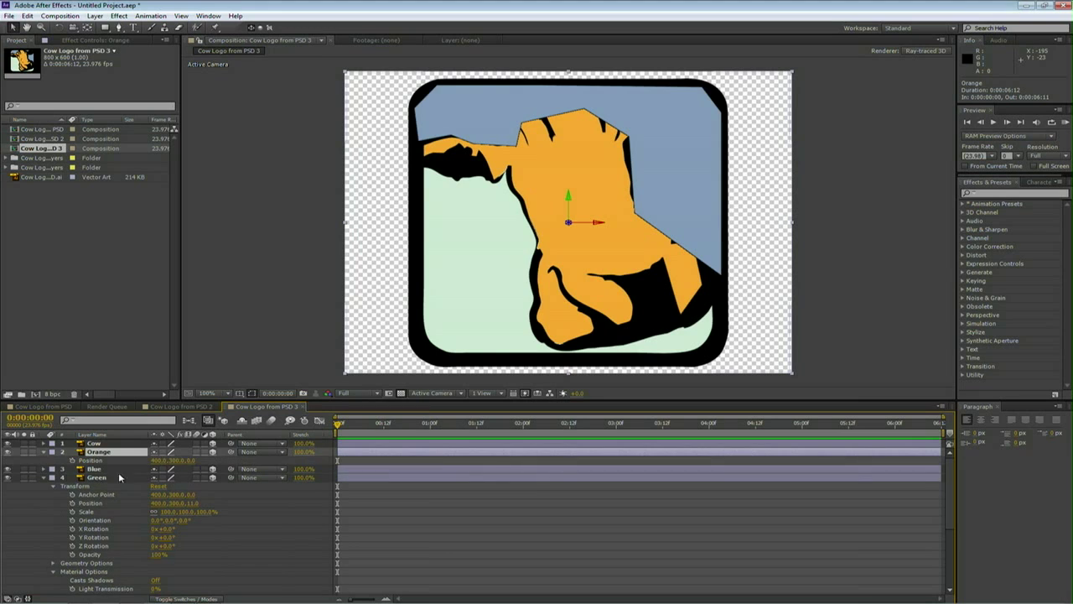
pyautogui.moveTo(193, 461); pyautogui.dragTo(234, 461)
pyautogui.click(102, 443)
pyautogui.press('p')
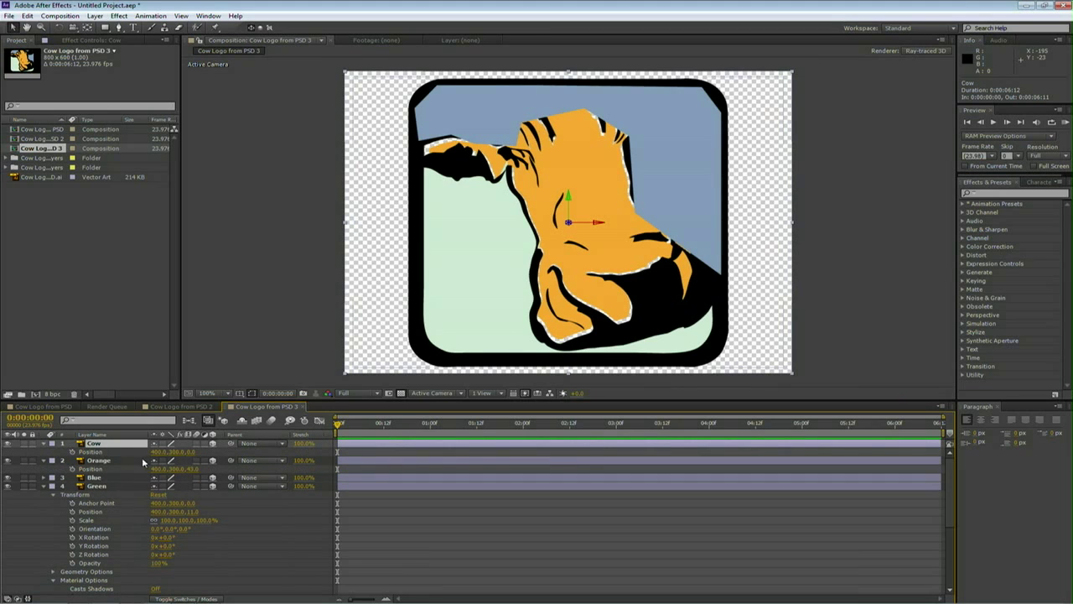
pyautogui.moveTo(192, 448); pyautogui.dragTo(192, 460)
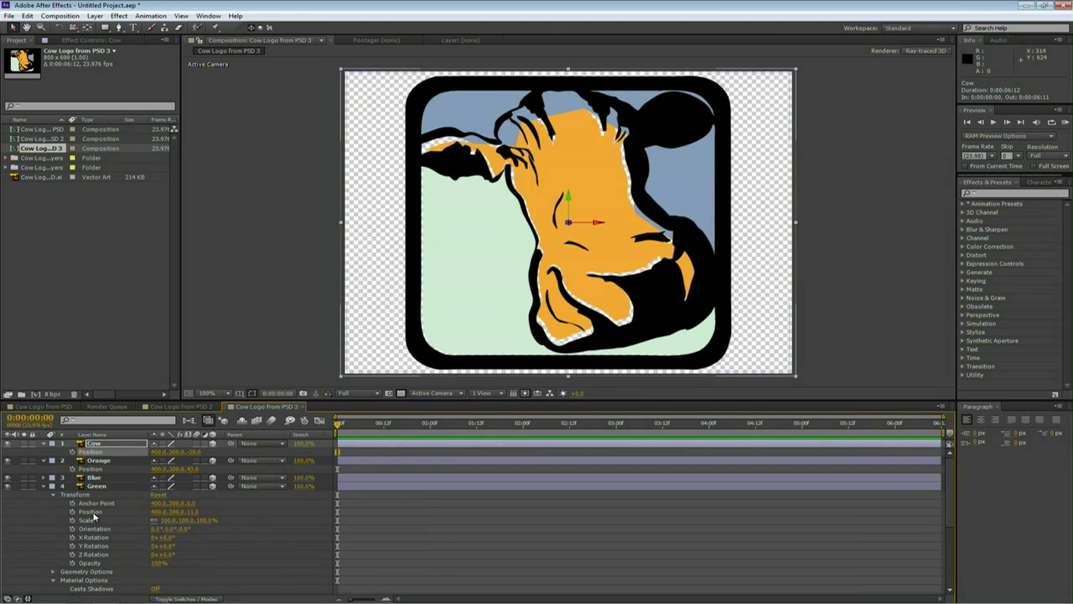
# Expand the Green layer's Geometry Options to examine its geometry settings
pyautogui.scroll(-2, 37, 484)
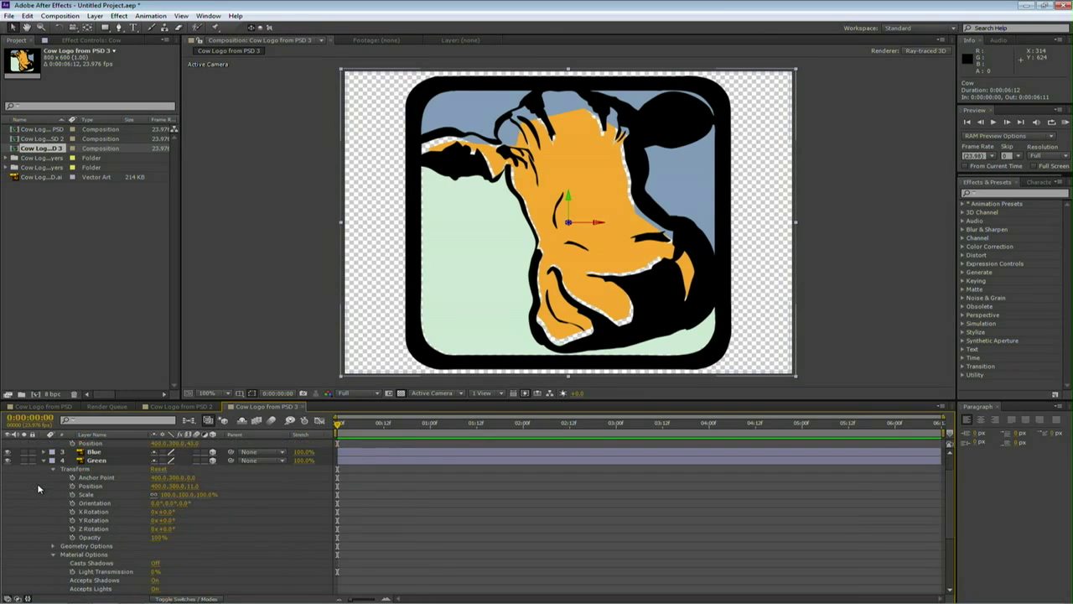
pyautogui.click(53, 519)
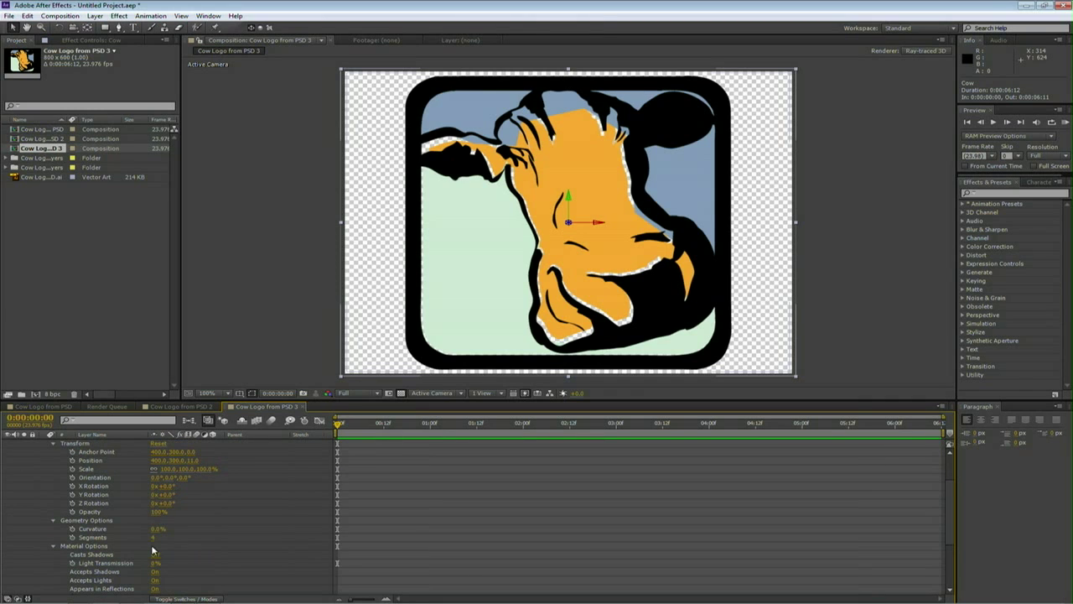
# In Cow Logo from PSD 2, enable Y Rotation keyframing on the outlines layer and set its Y Rotation to 2x+324°
pyautogui.click(186, 406)
pyautogui.scroll(10, 141, 448)
pyautogui.click(65, 452)
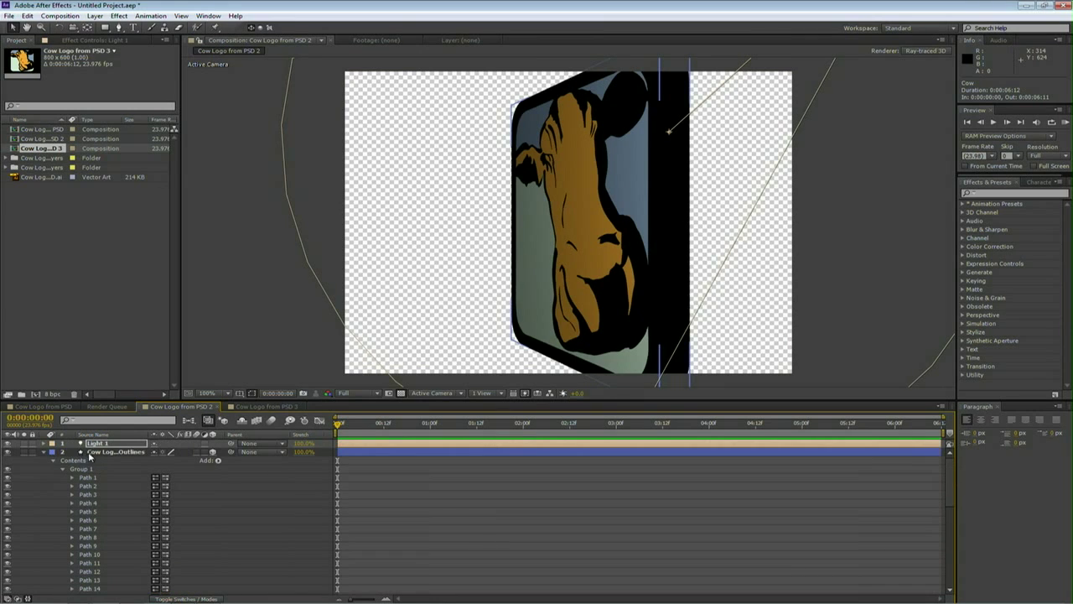
pyautogui.click(90, 453)
pyautogui.press('r')
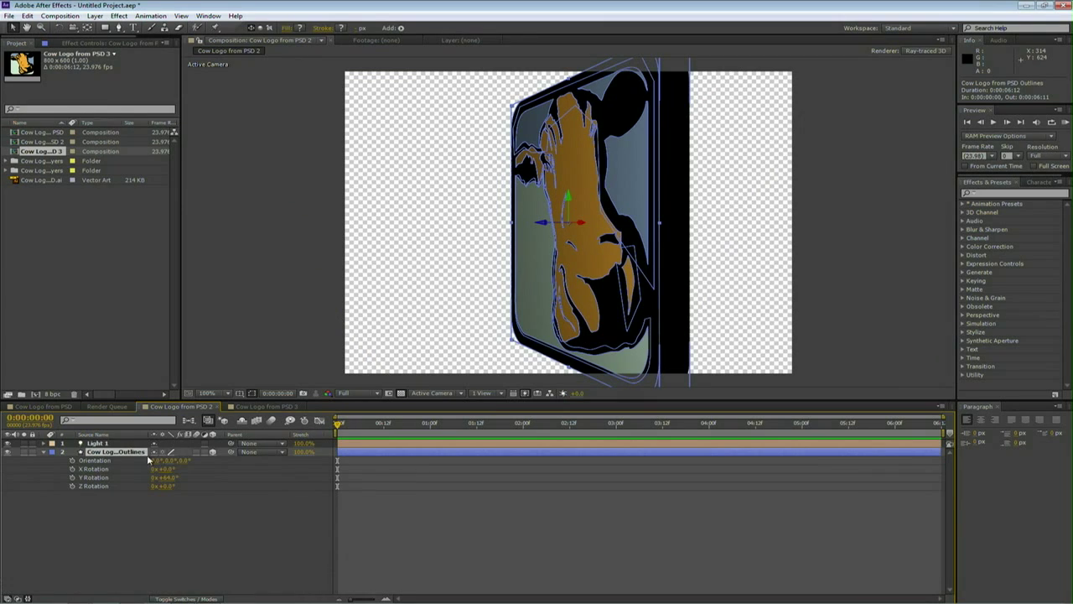
pyautogui.click(72, 478)
pyautogui.moveTo(172, 477)
pyautogui.mouseDown()
pyautogui.moveTo(258, 468)
pyautogui.moveTo(159, 476)
pyautogui.moveTo(172, 469)
pyautogui.mouseUp()
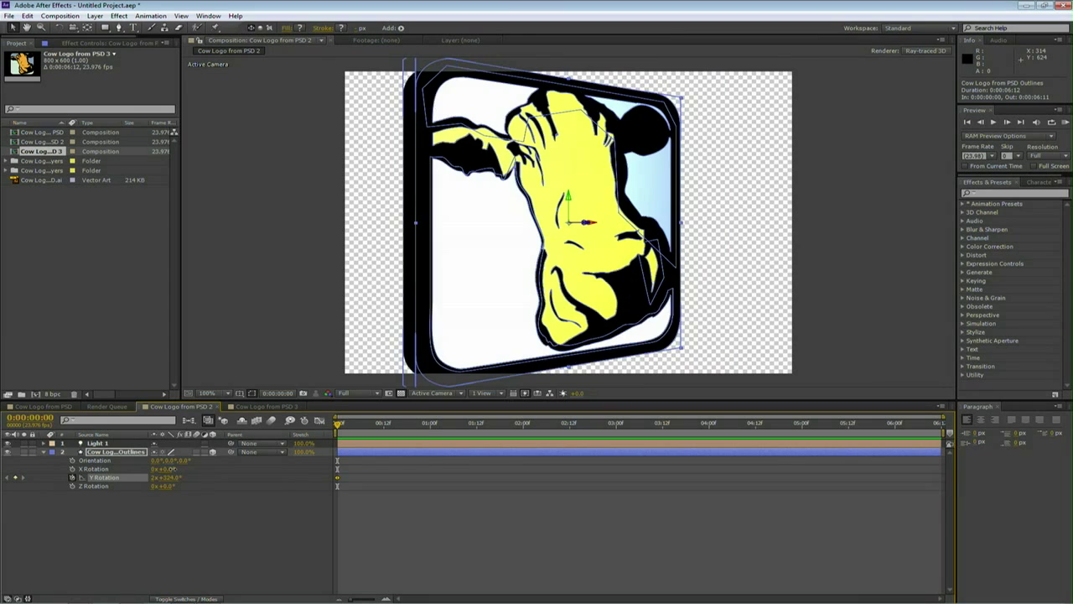
# Expand Light 1's properties and set its Intensity to about 134%
pyautogui.click(44, 445)
pyautogui.click(52, 444)
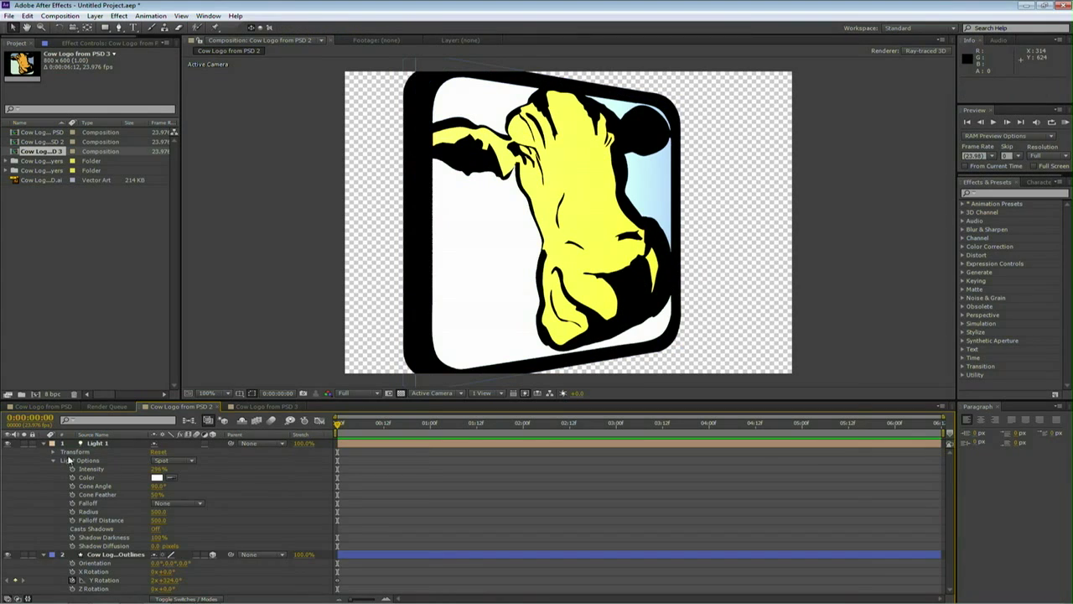
pyautogui.click(152, 471)
pyautogui.moveTo(149, 469); pyautogui.dragTo(121, 462)
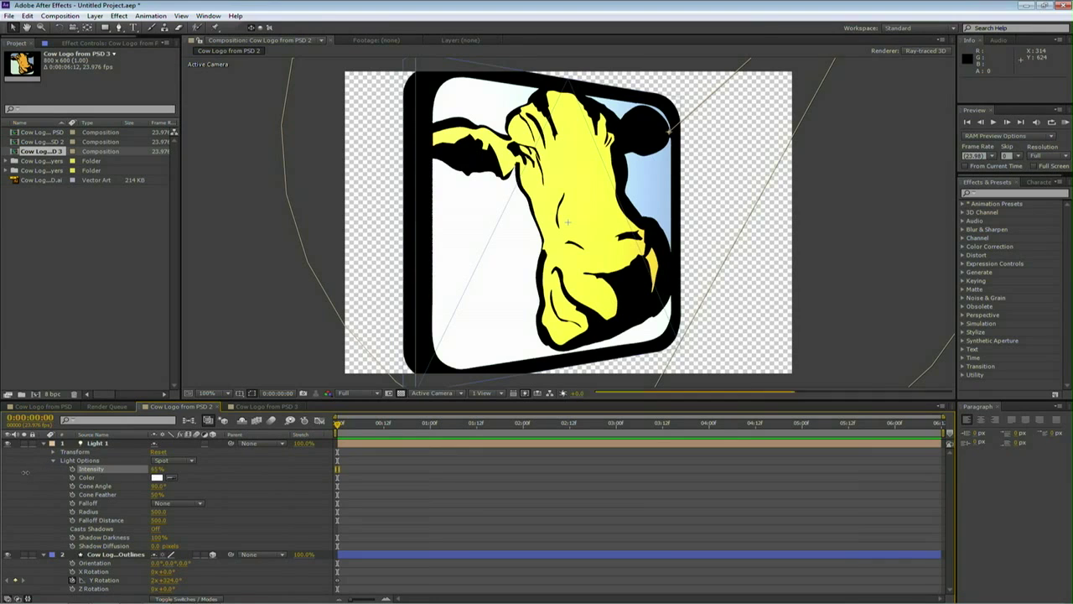
pyautogui.moveTo(25, 472); pyautogui.dragTo(67, 472)
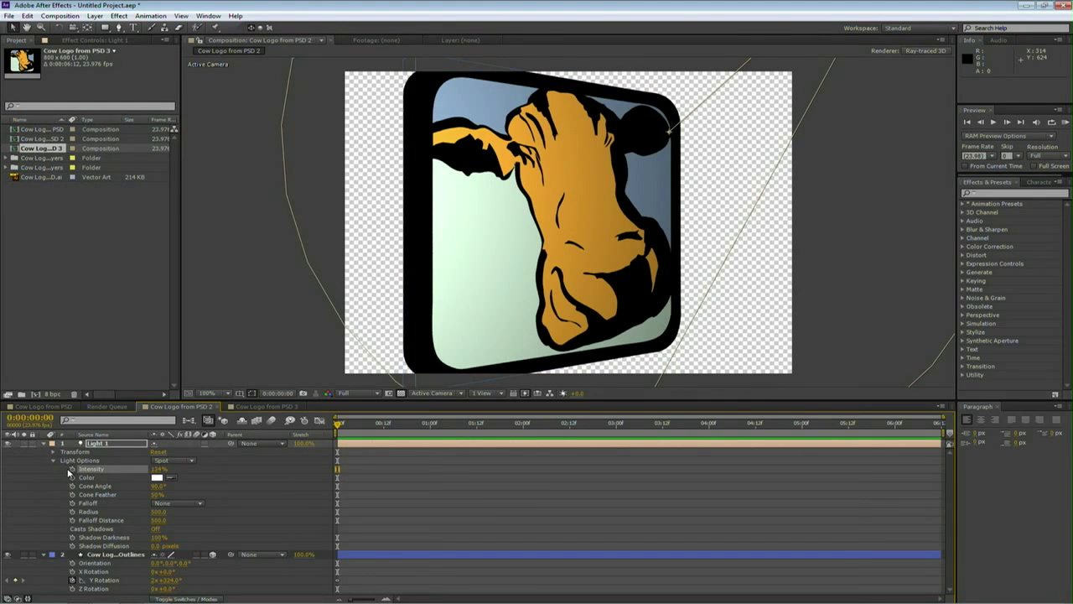
pyautogui.click(587, 180)
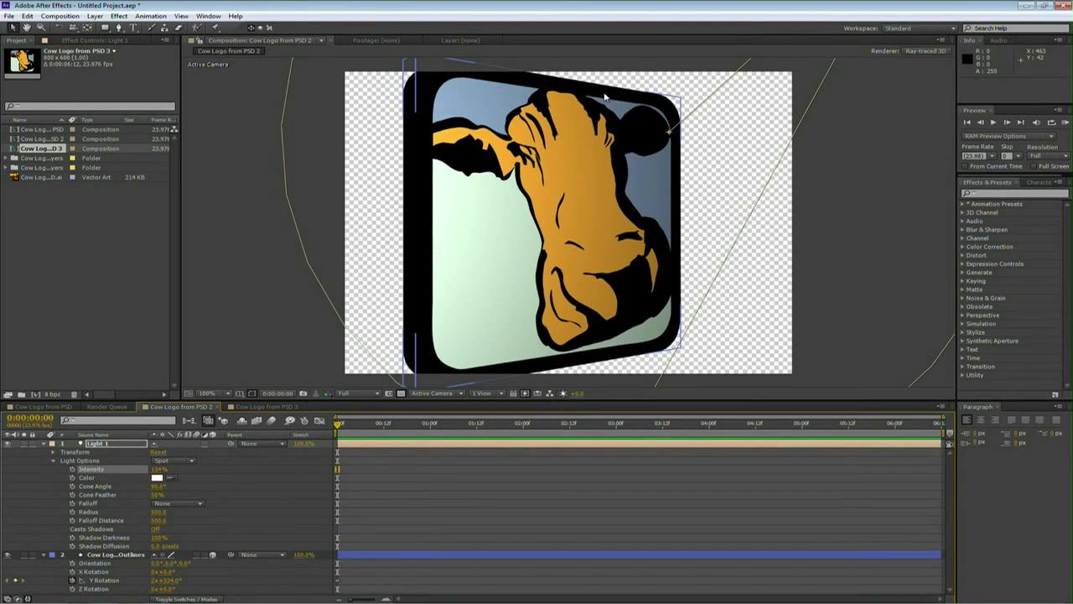